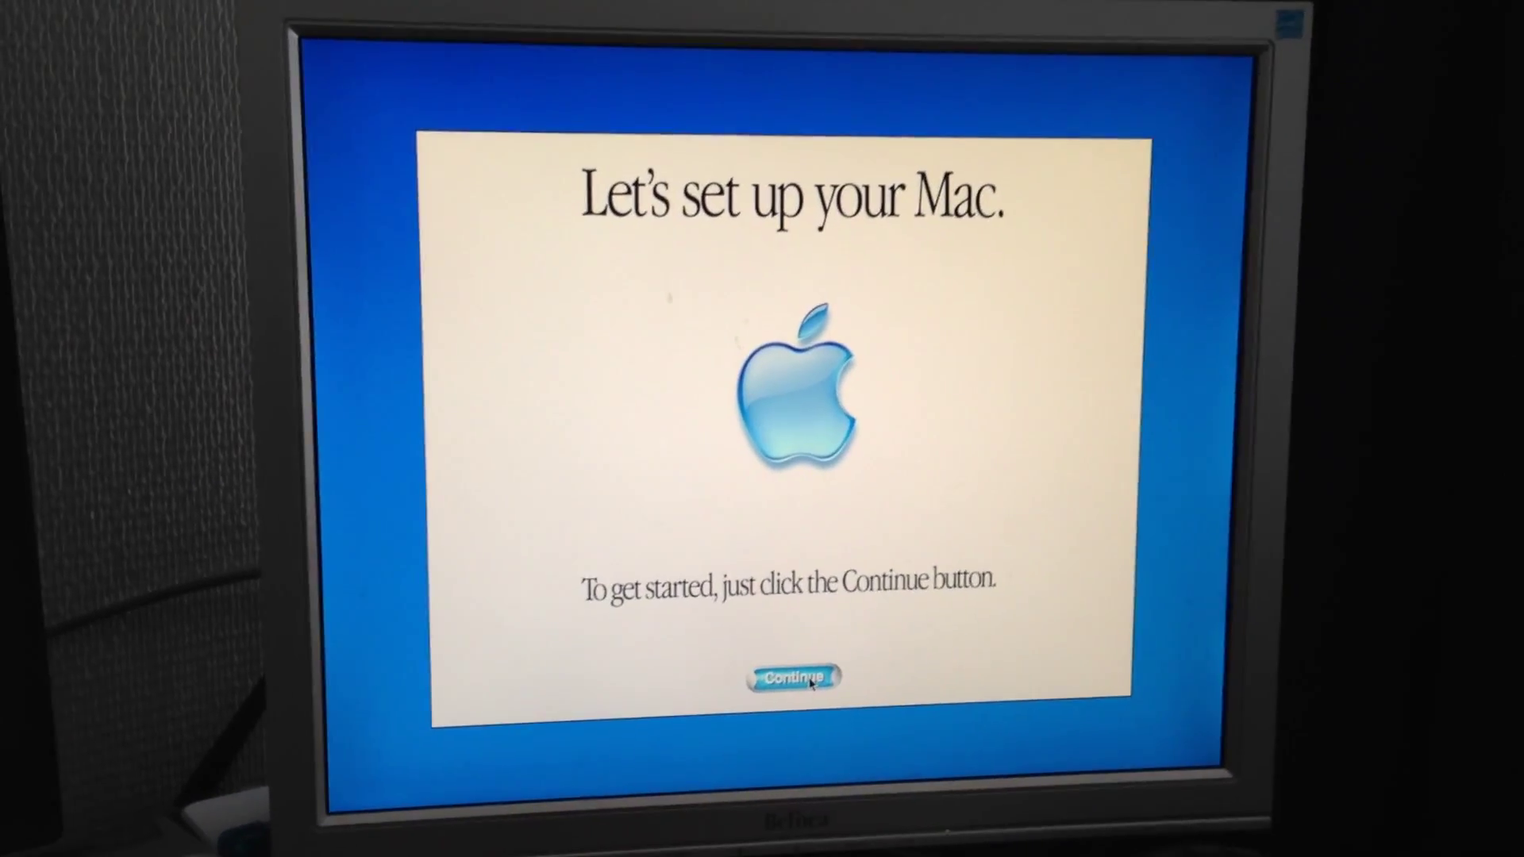
- Start setup and choose the Netherlands as the country
{"action": "left_click", "coordinate": [810, 681]}
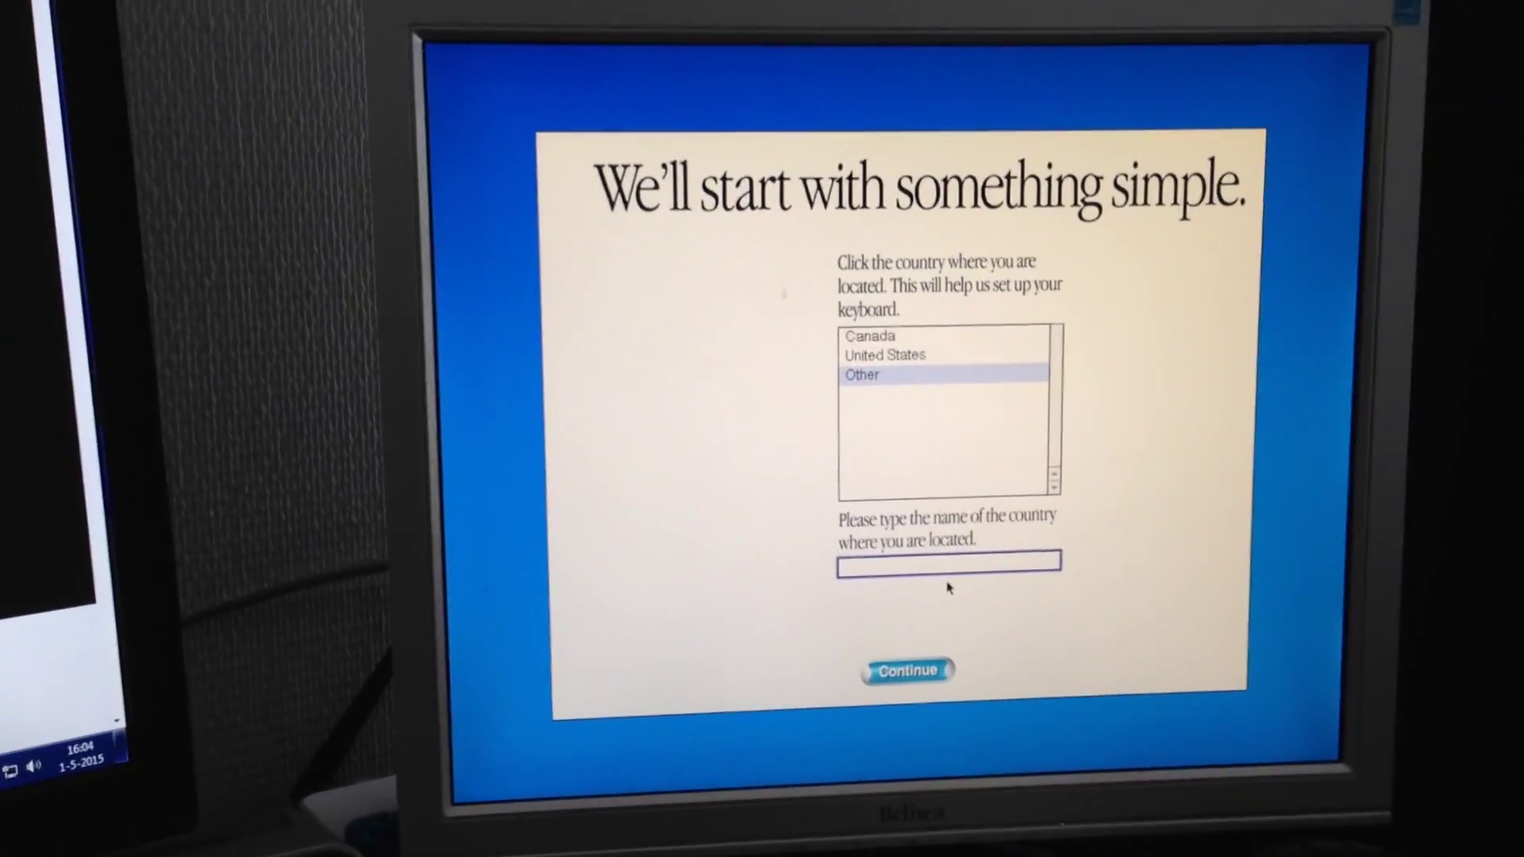
{"action": "type", "text": "N"}
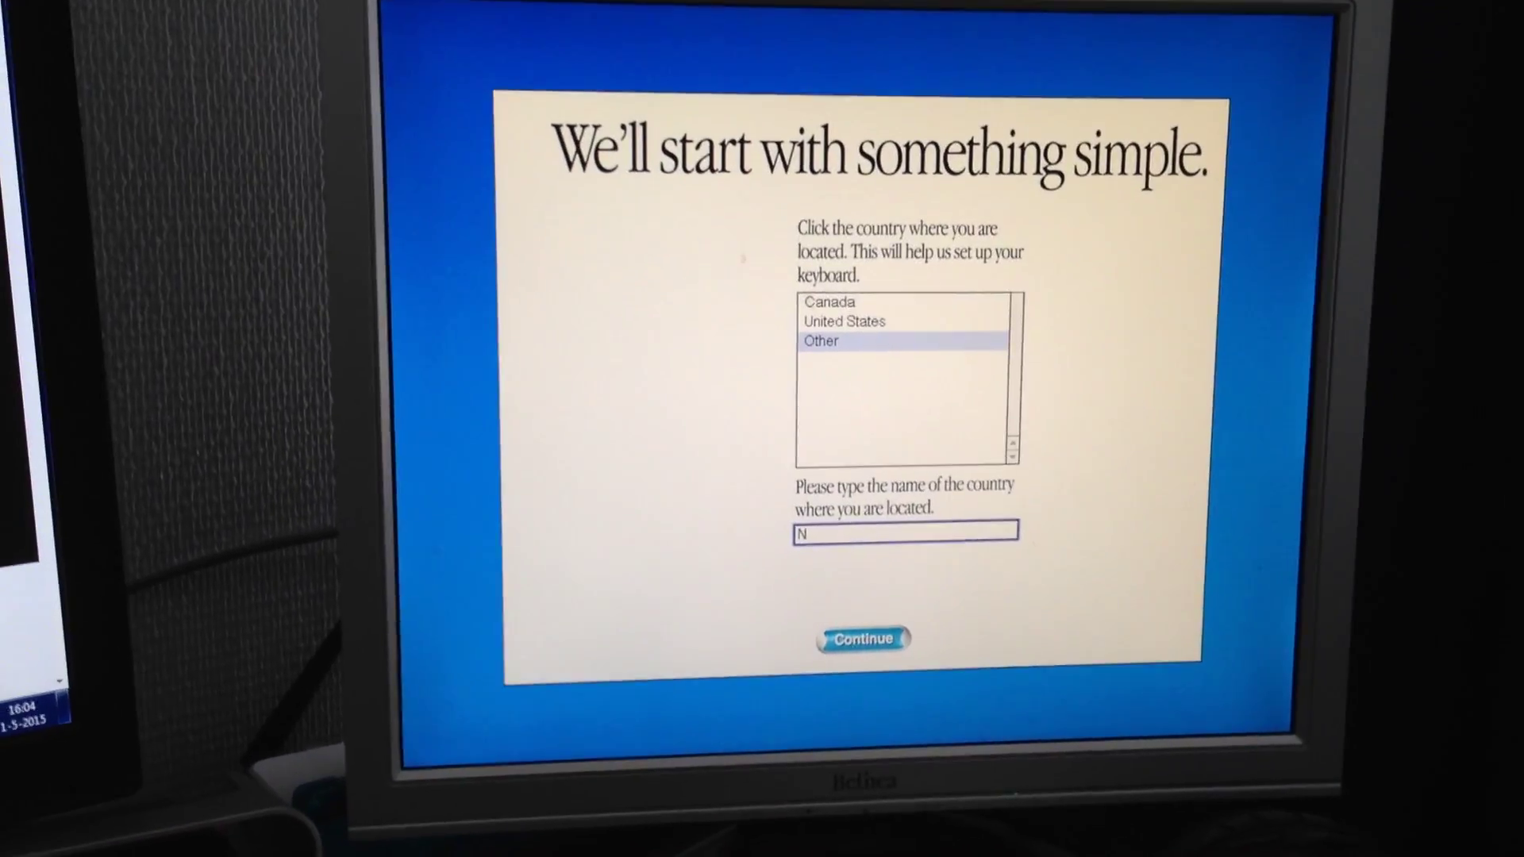
{"action": "type", "text": "etherl"}
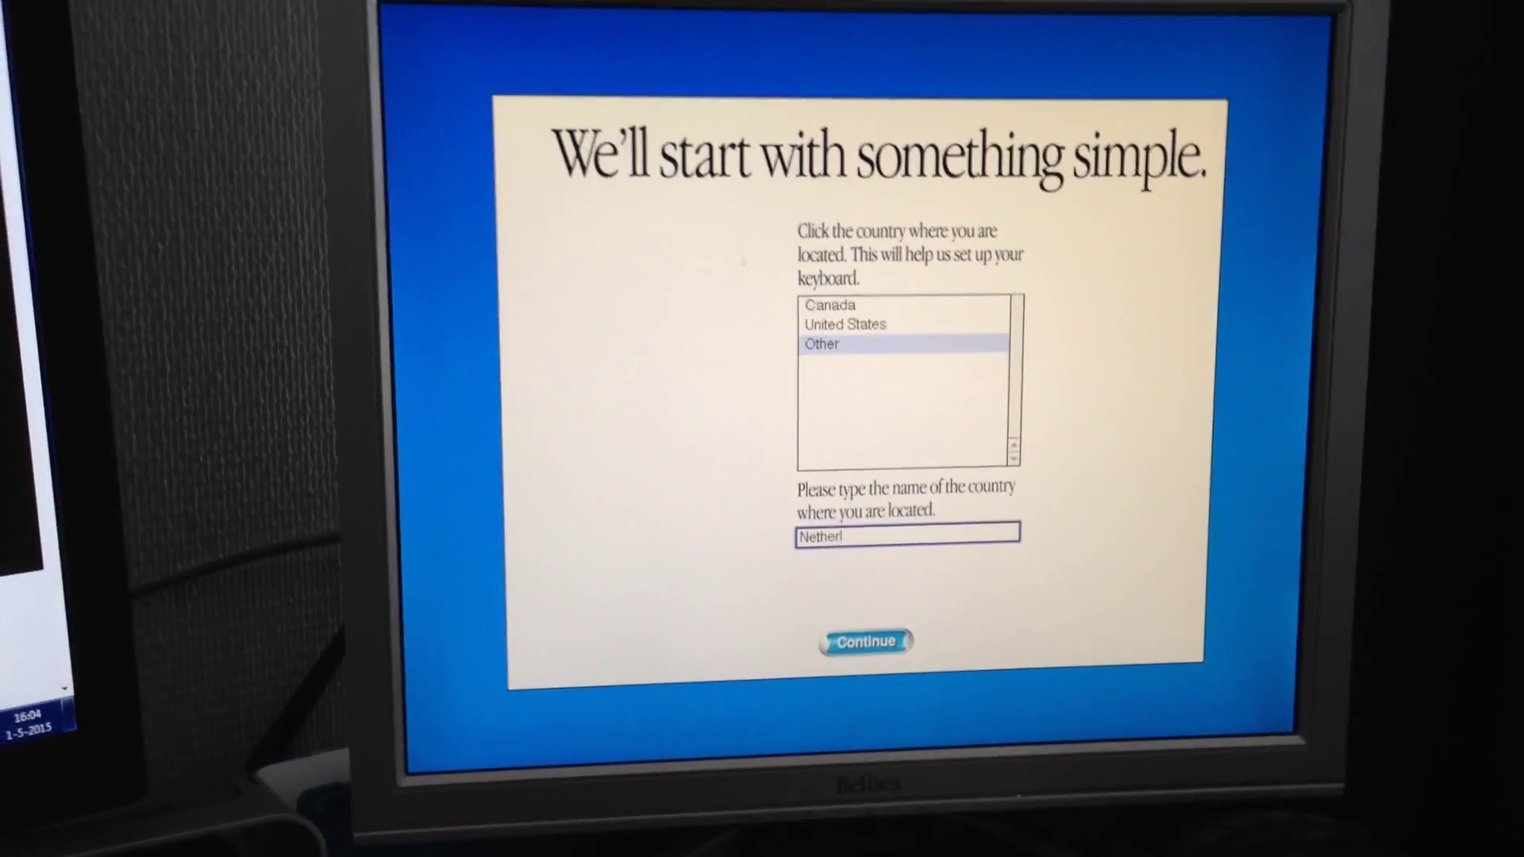
{"action": "type", "text": "ands"}
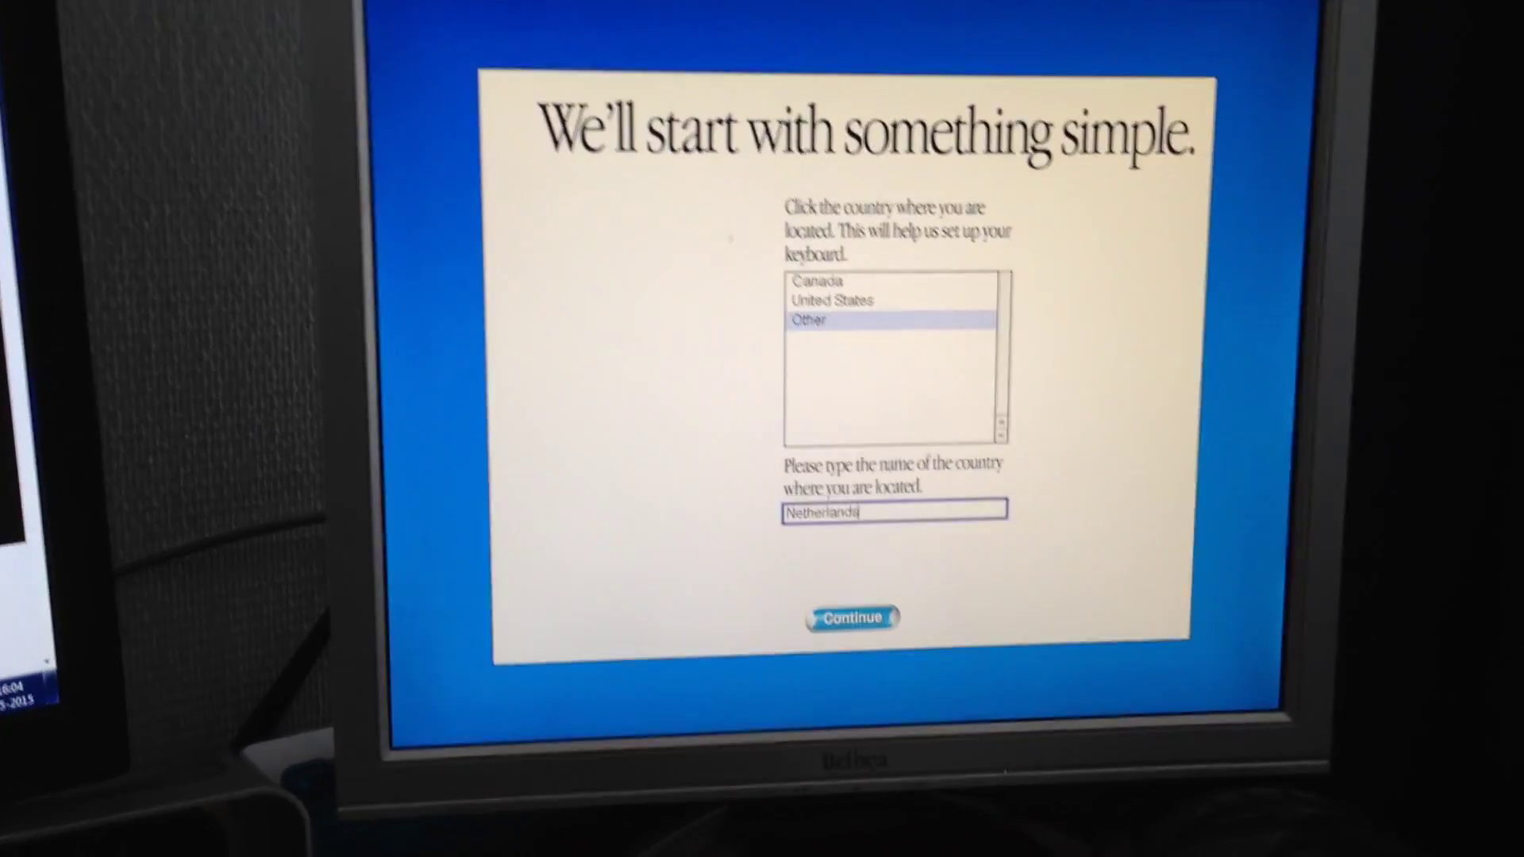
{"action": "left_click", "coordinate": [854, 616]}
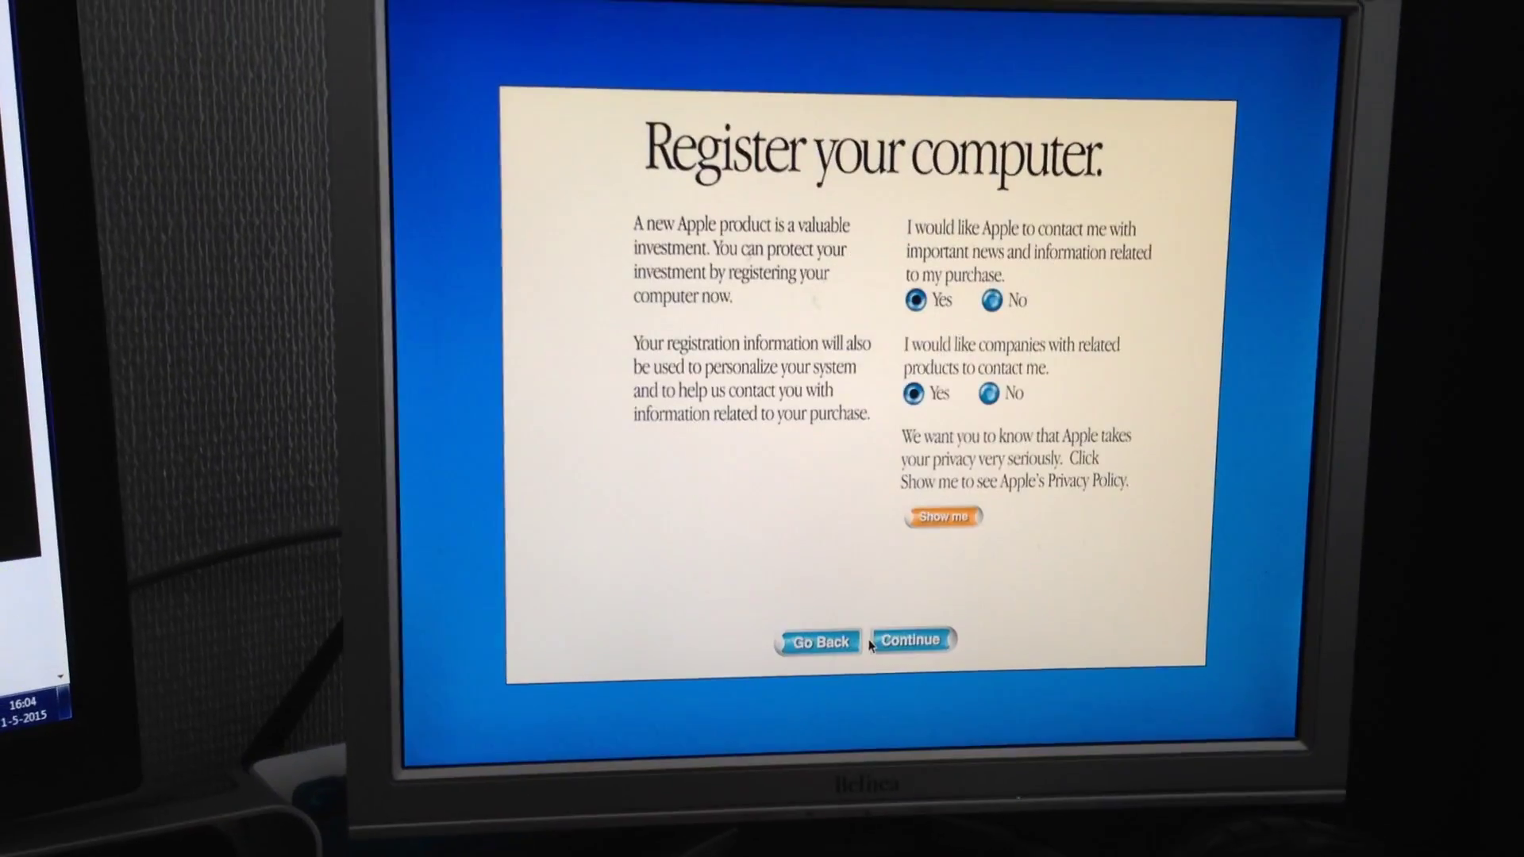
{"action": "left_click", "coordinate": [822, 653]}
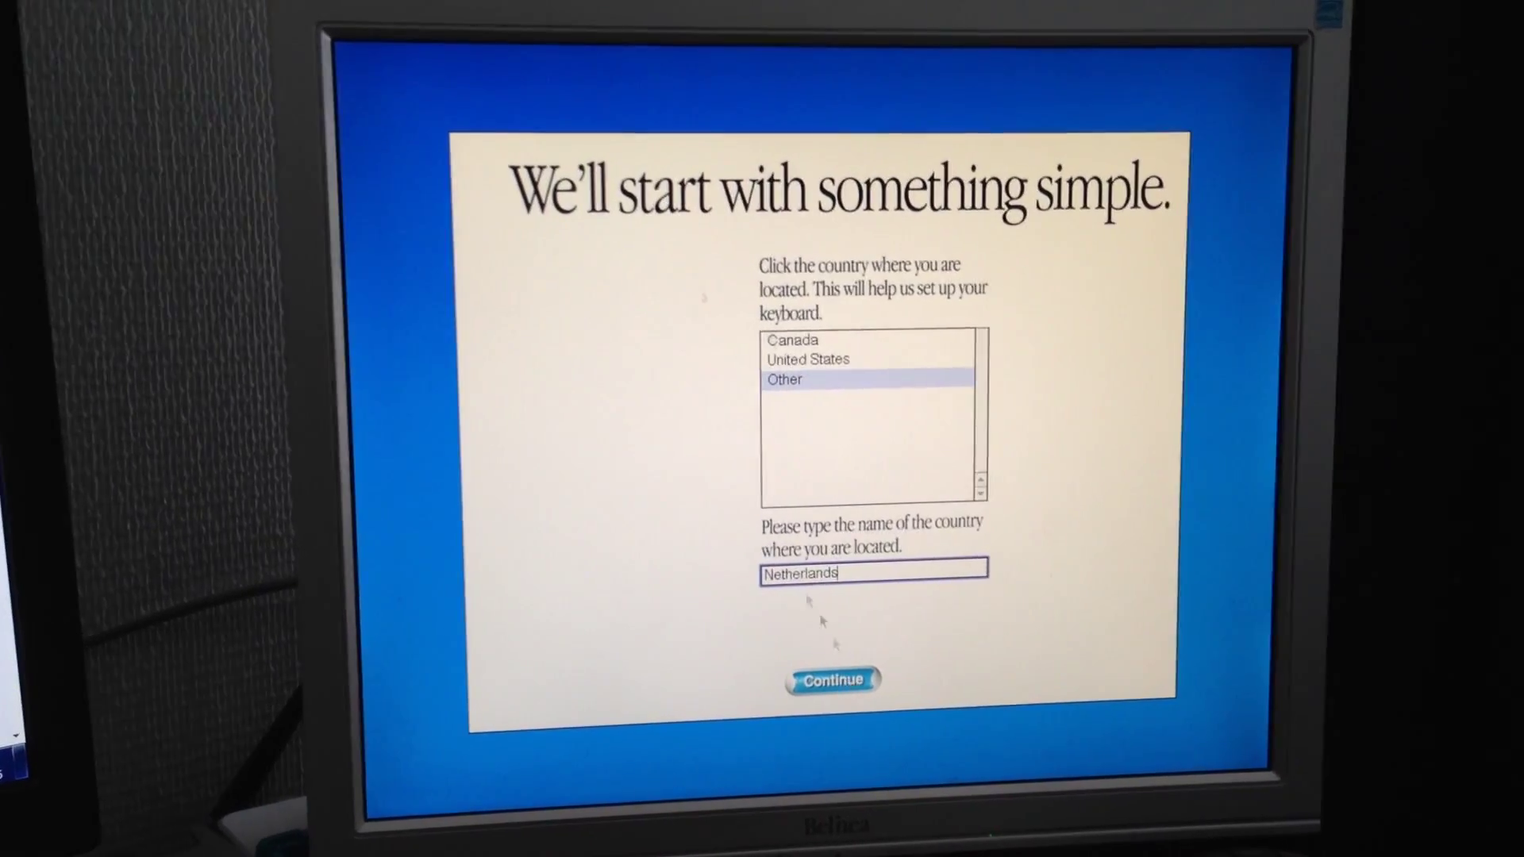
- Confirm the Netherlands, answer No to both contact options, and reach the address form
{"action": "left_click", "coordinate": [834, 680]}
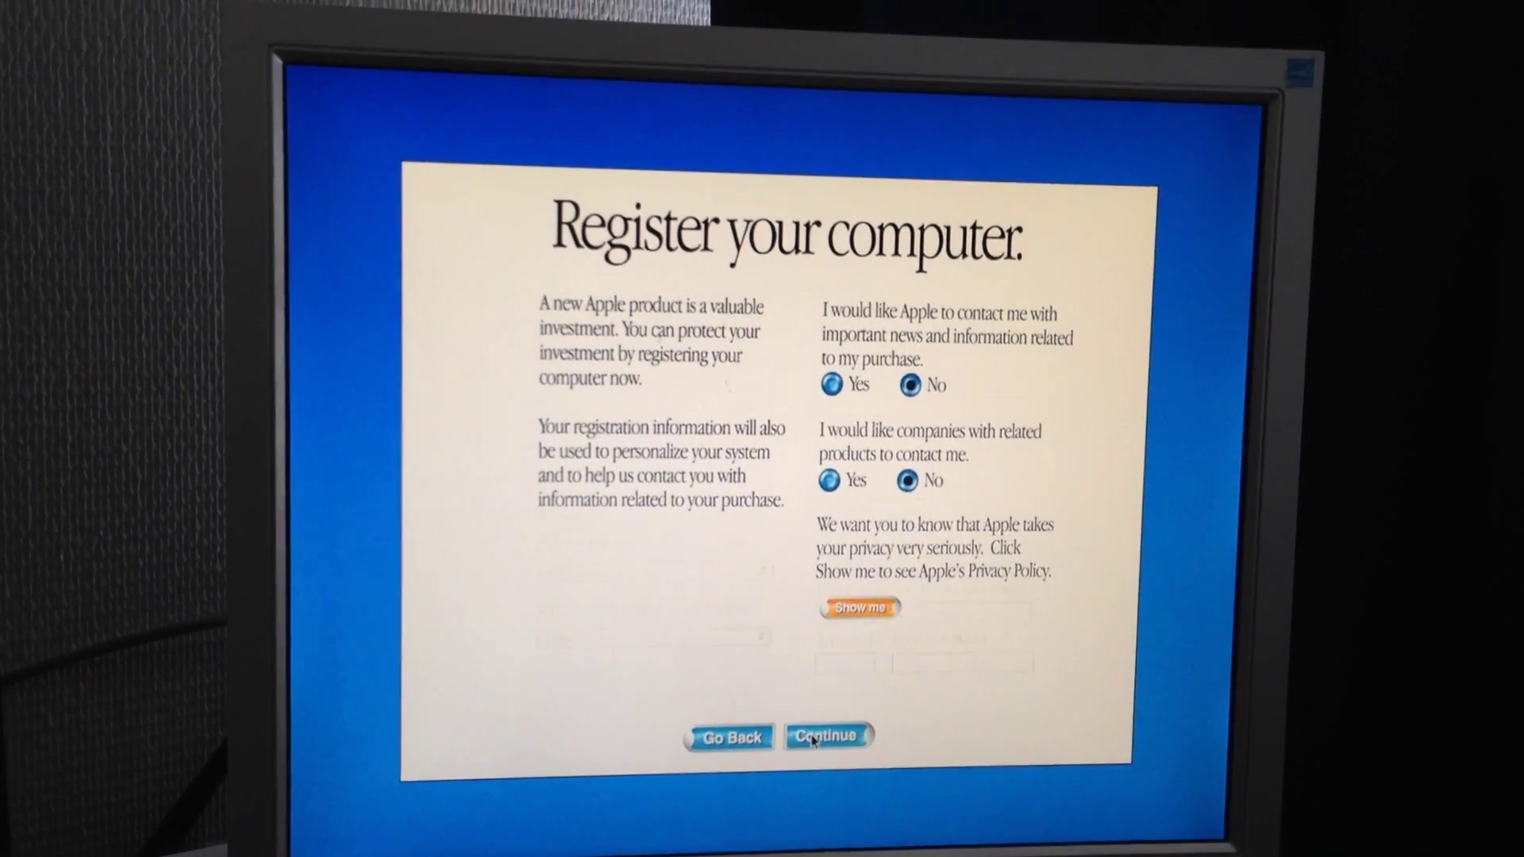
{"action": "left_click", "coordinate": [818, 728]}
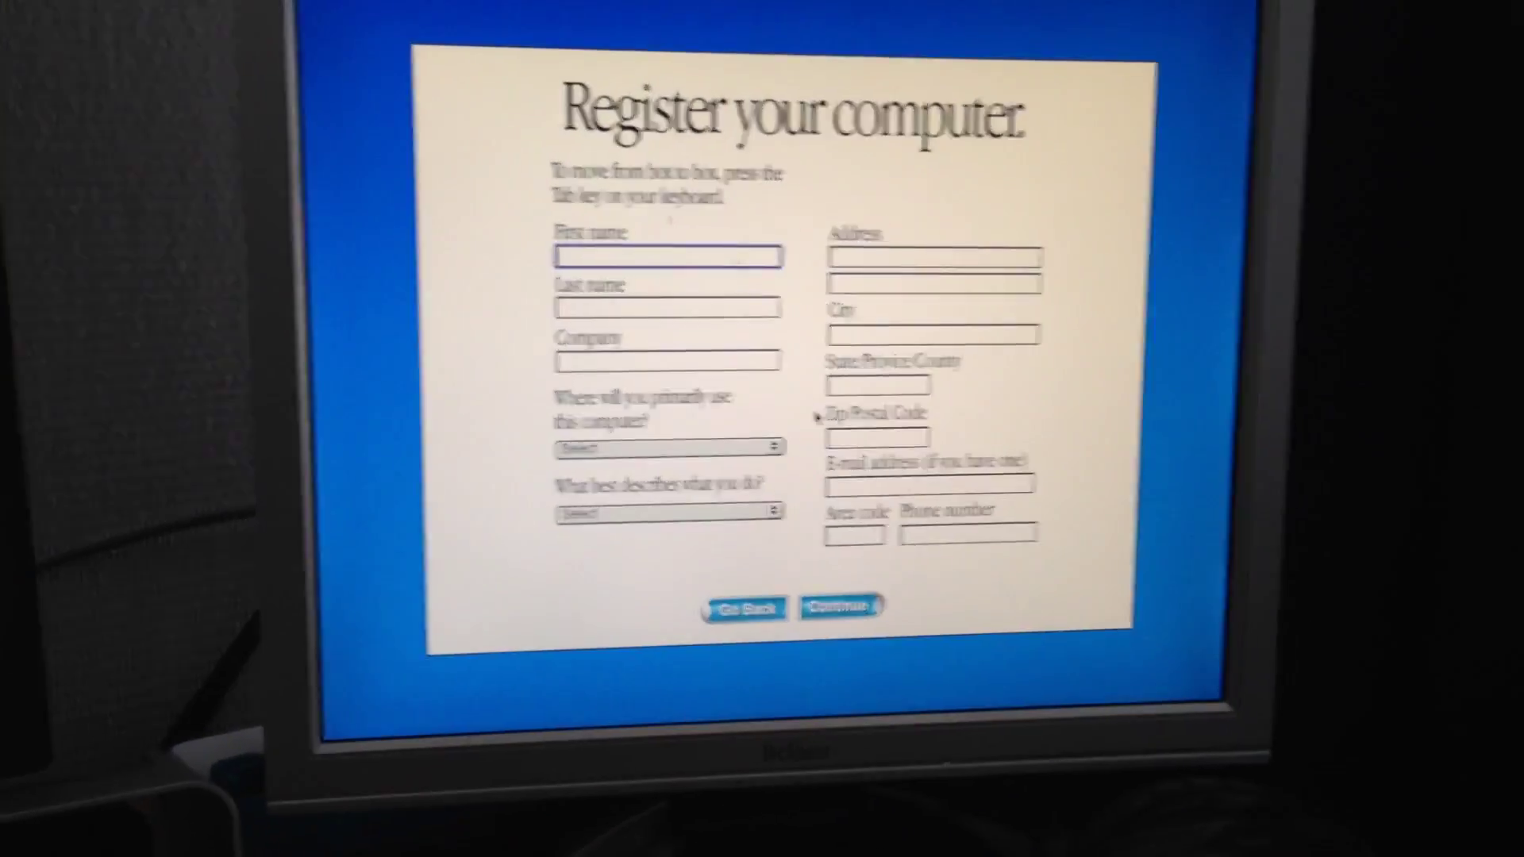
- Enter name, address, city, area code and phone, choosing Home and MIS/IT
{"action": "left_click", "coordinate": [829, 606]}
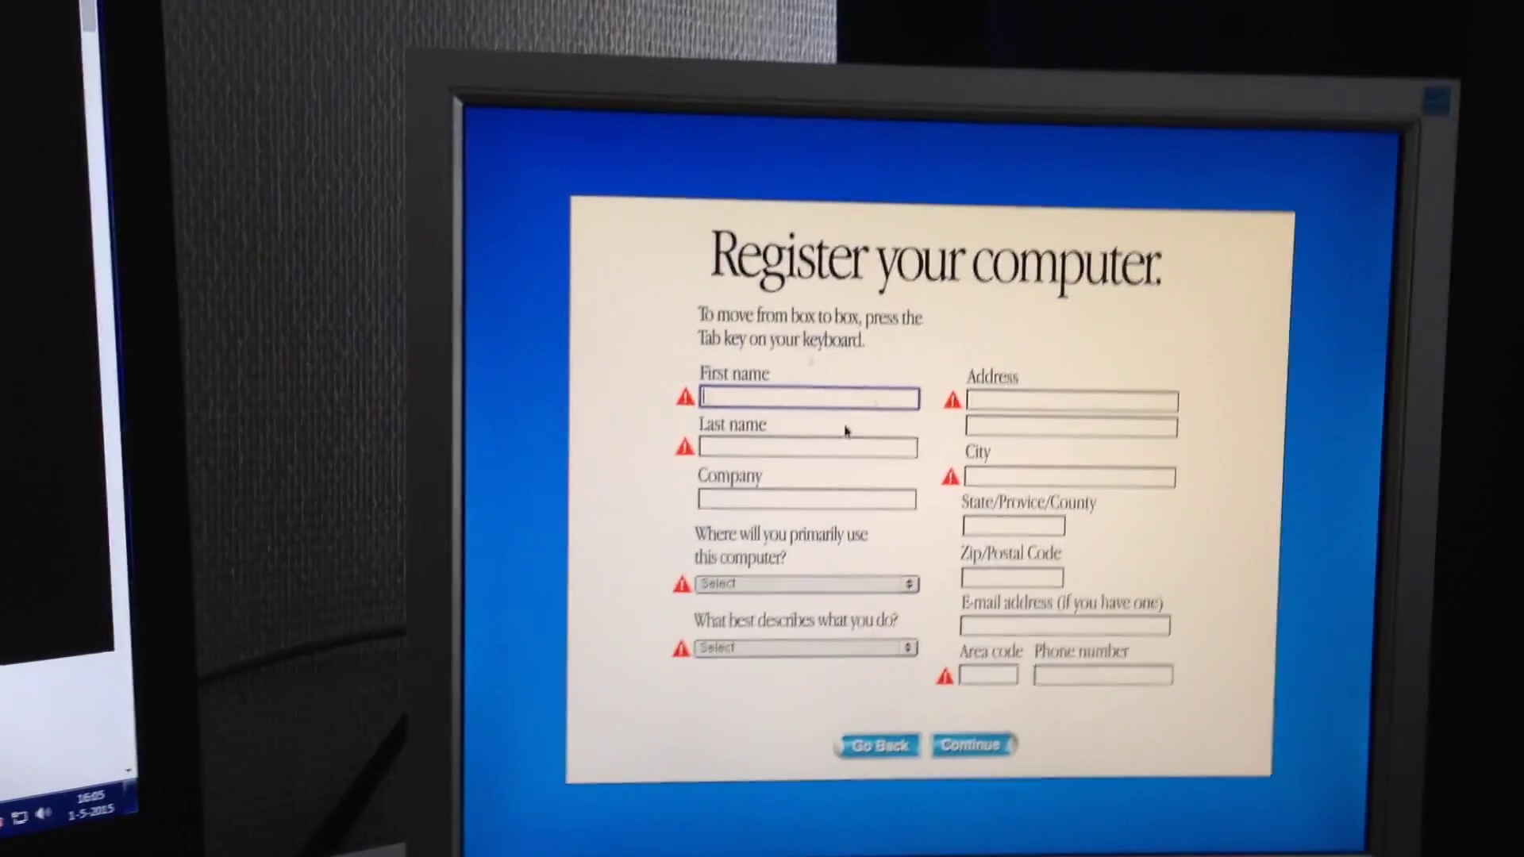
{"action": "type", "text": "Nie"}
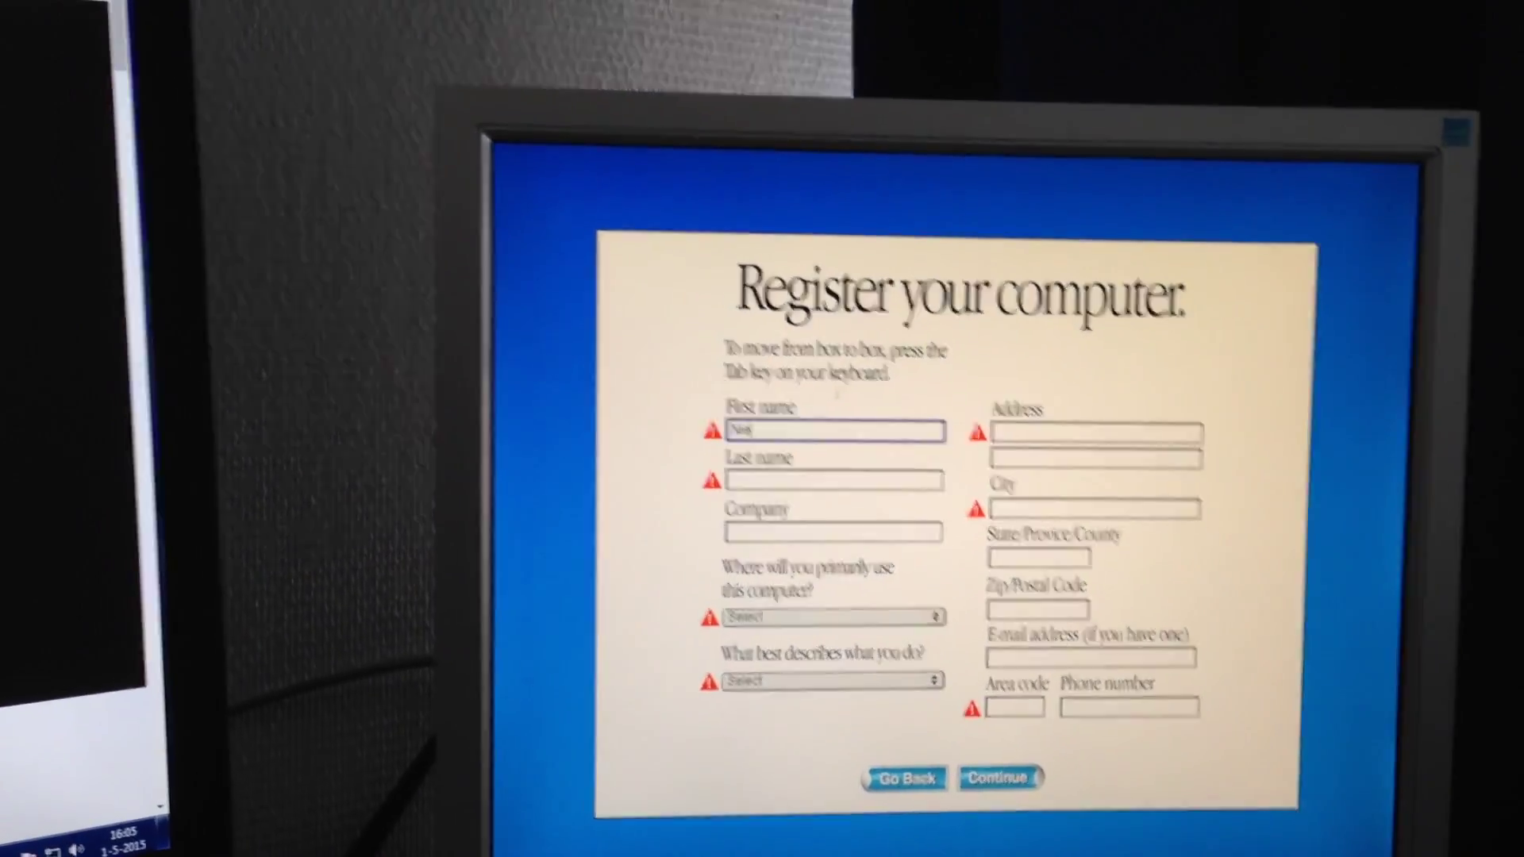
{"action": "type", "text": "ls"}
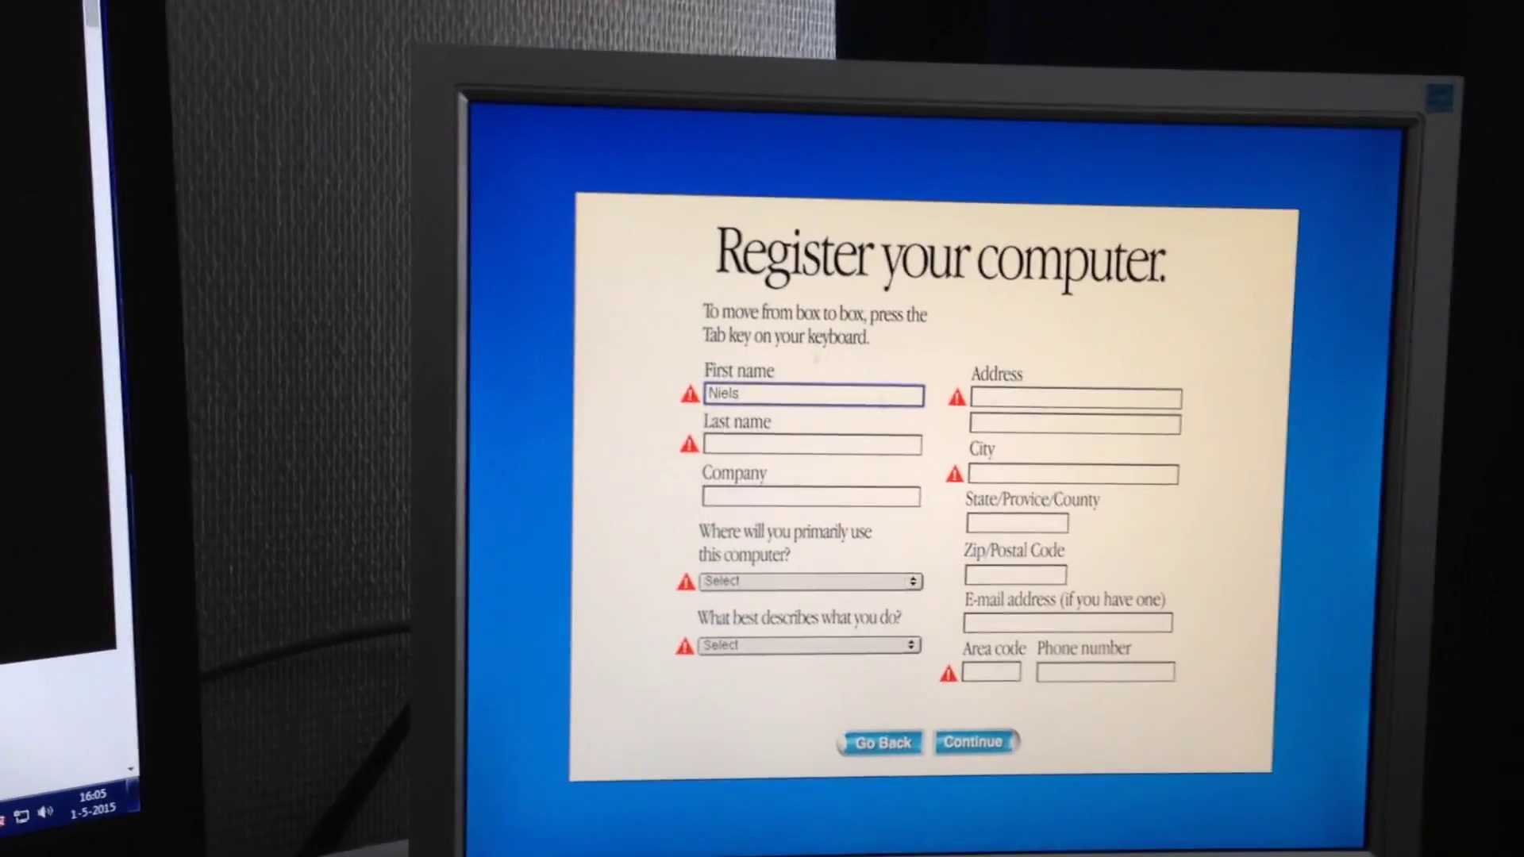
{"action": "key", "text": "Tab"}
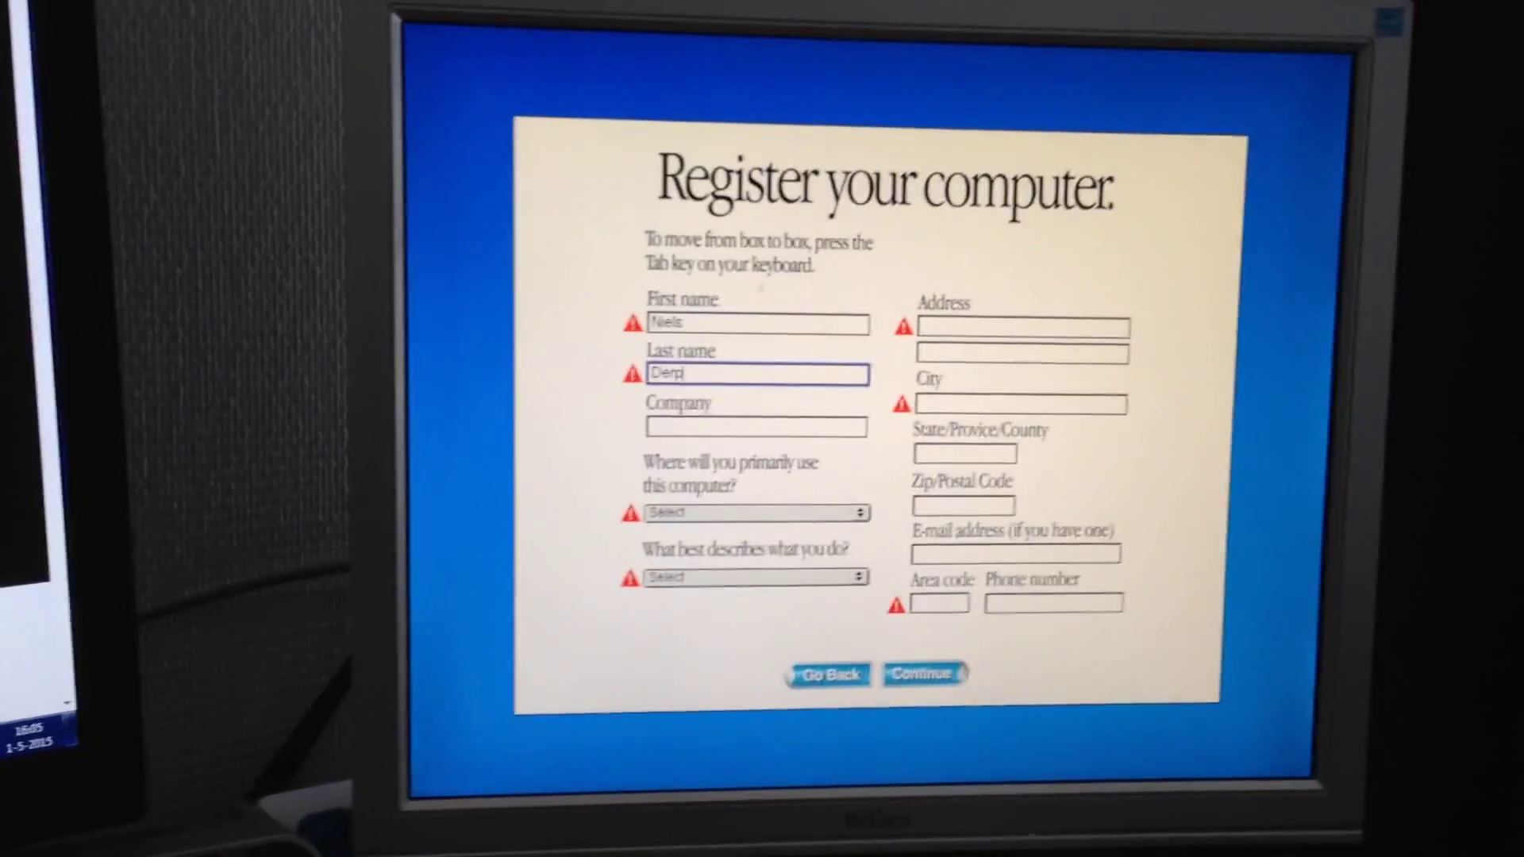
{"action": "type", "text": "pi"}
{"action": "left_click", "coordinate": [810, 474]}
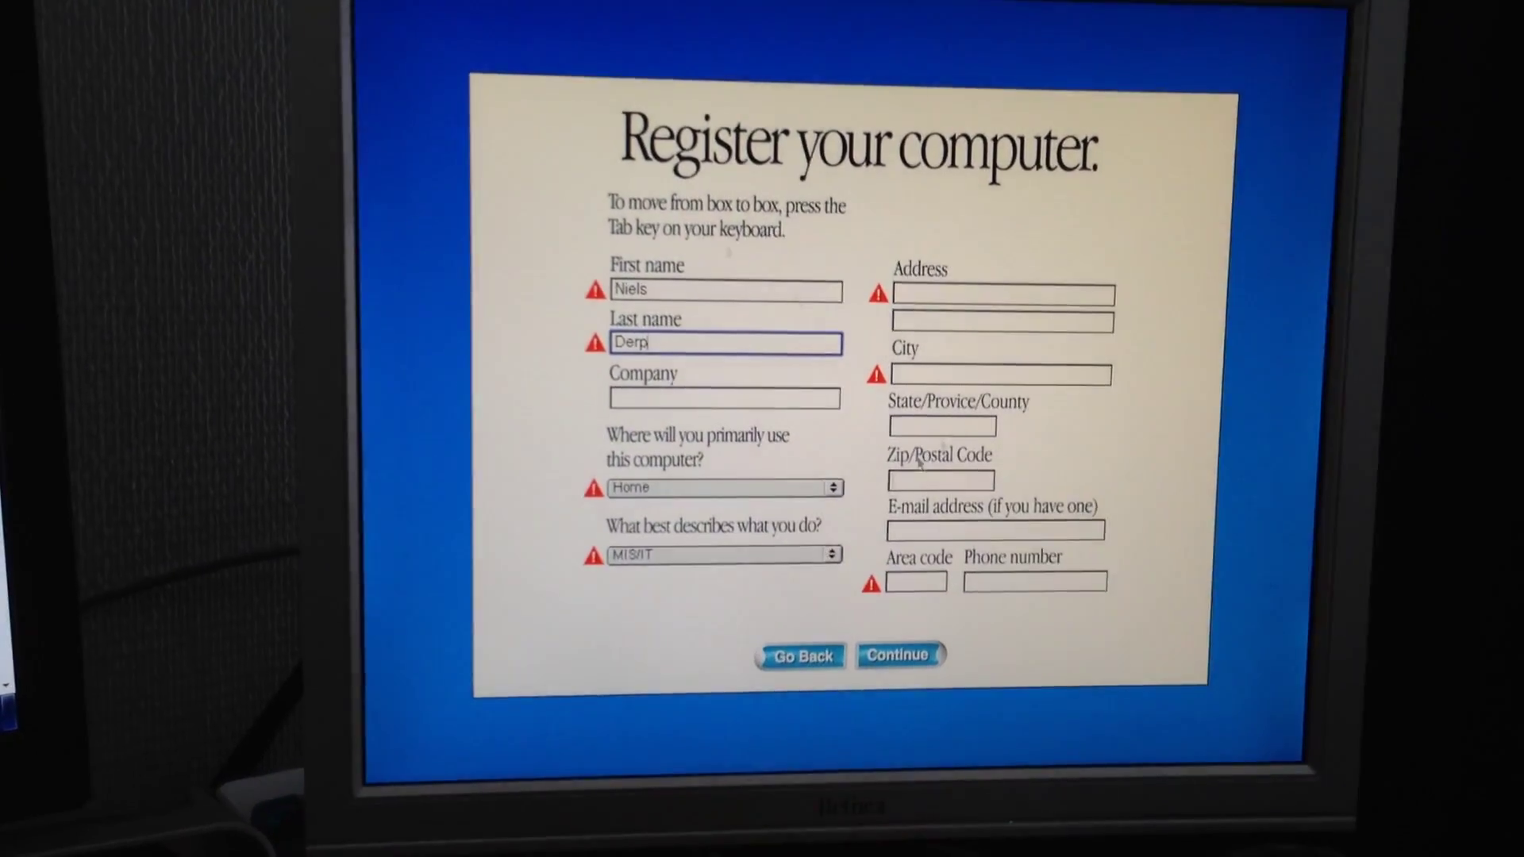
{"action": "left_click", "coordinate": [945, 296]}
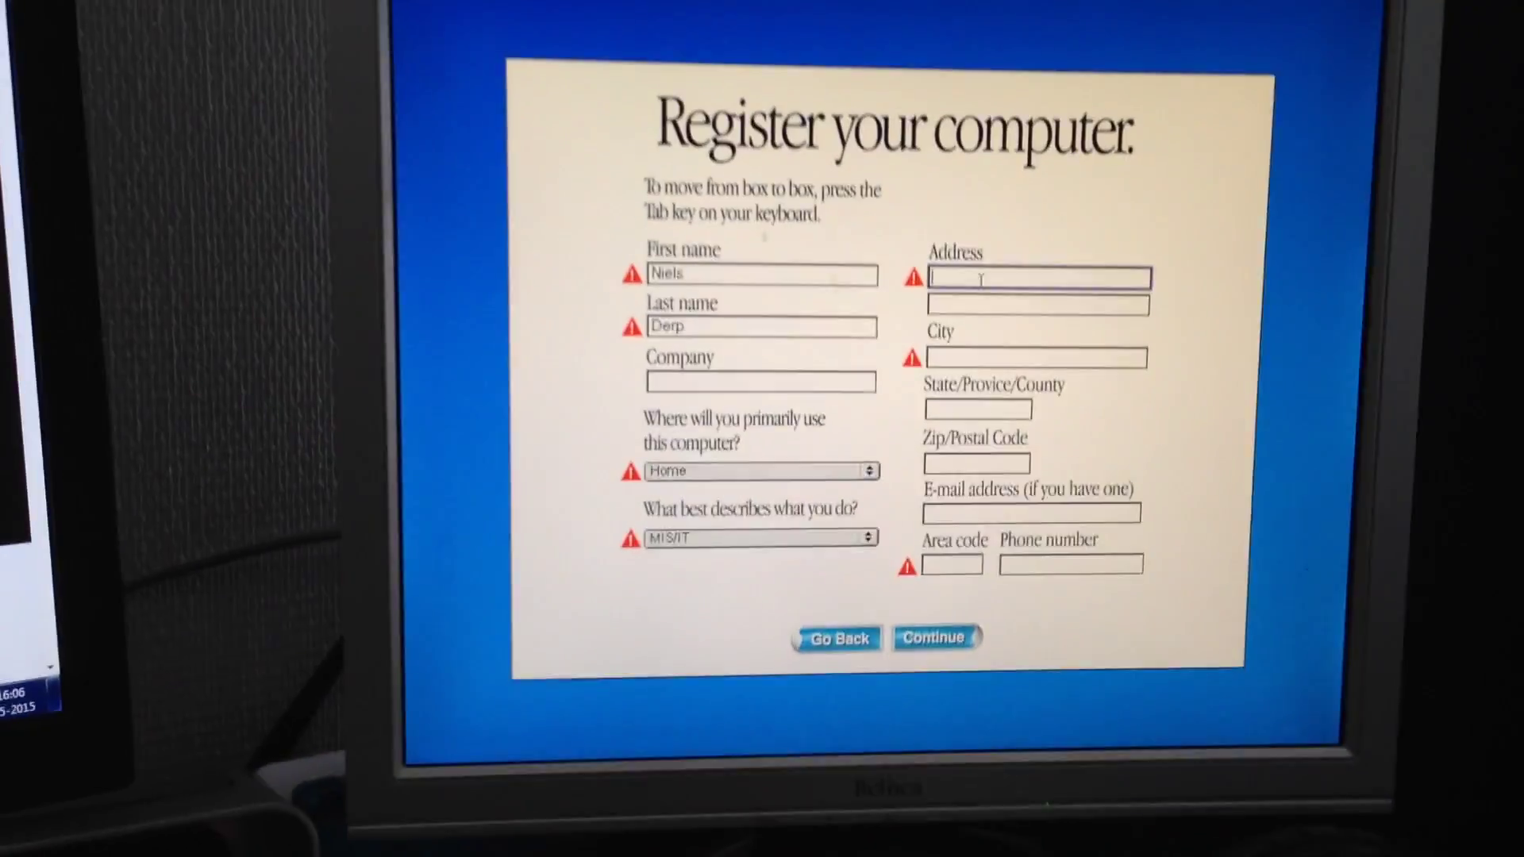
{"action": "type", "text": "00000"}
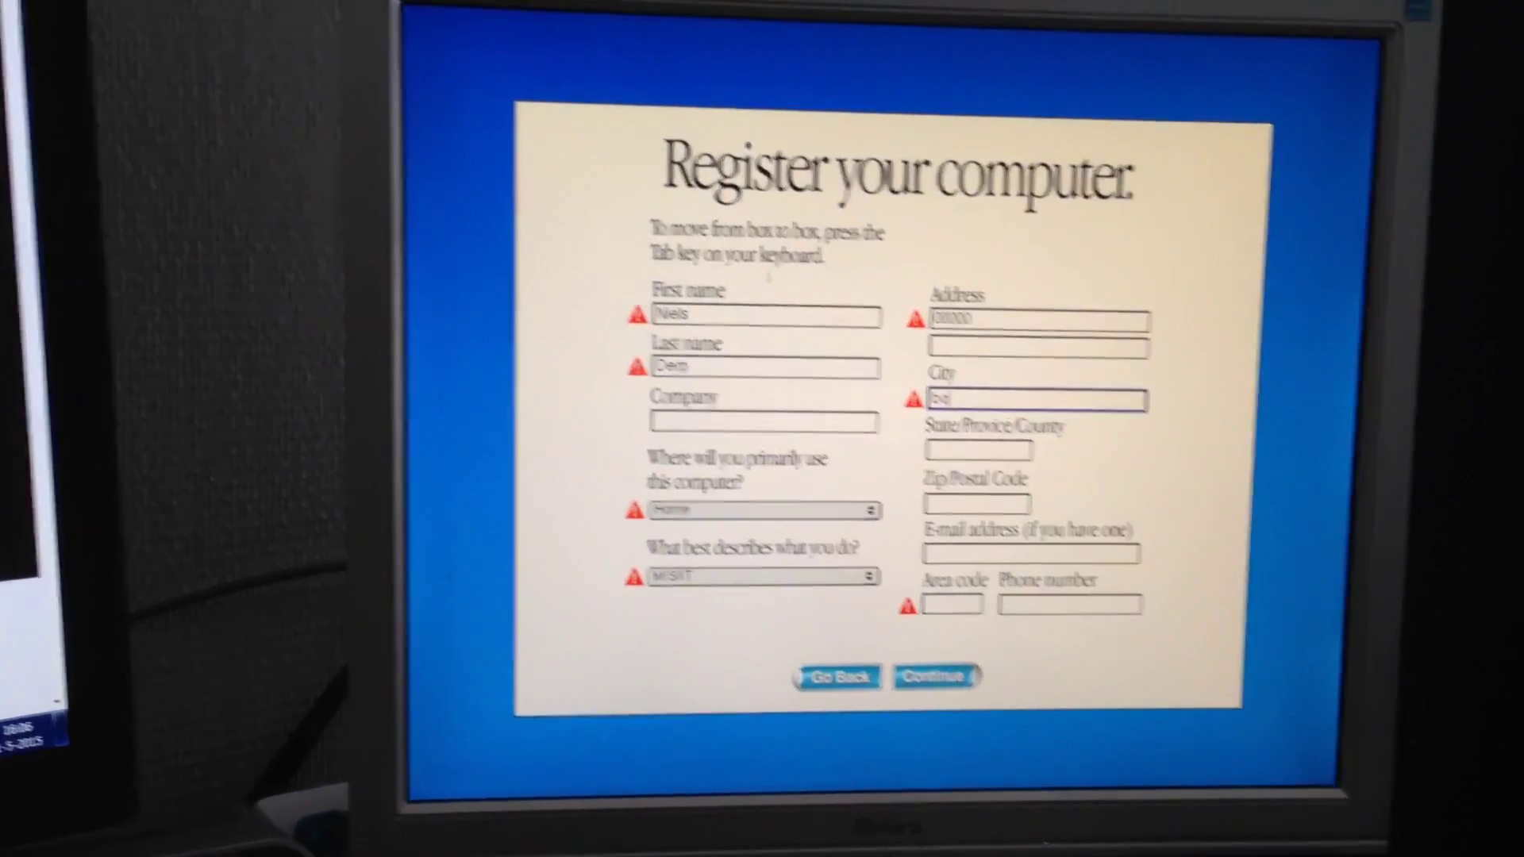
{"action": "type", "text": "booyah"}
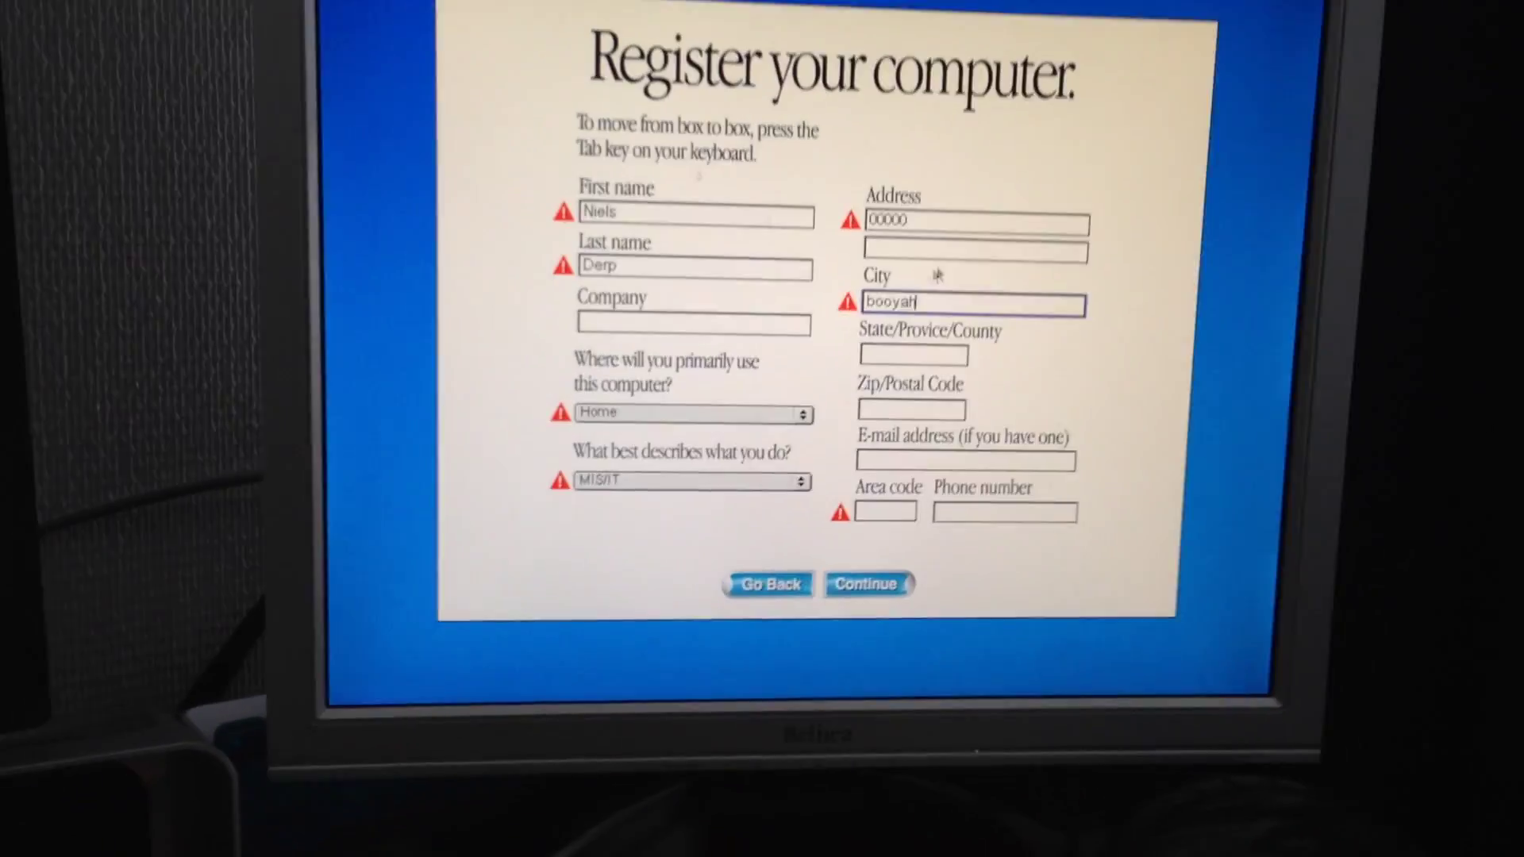
{"action": "left_click", "coordinate": [956, 587]}
{"action": "type", "text": "0000"}
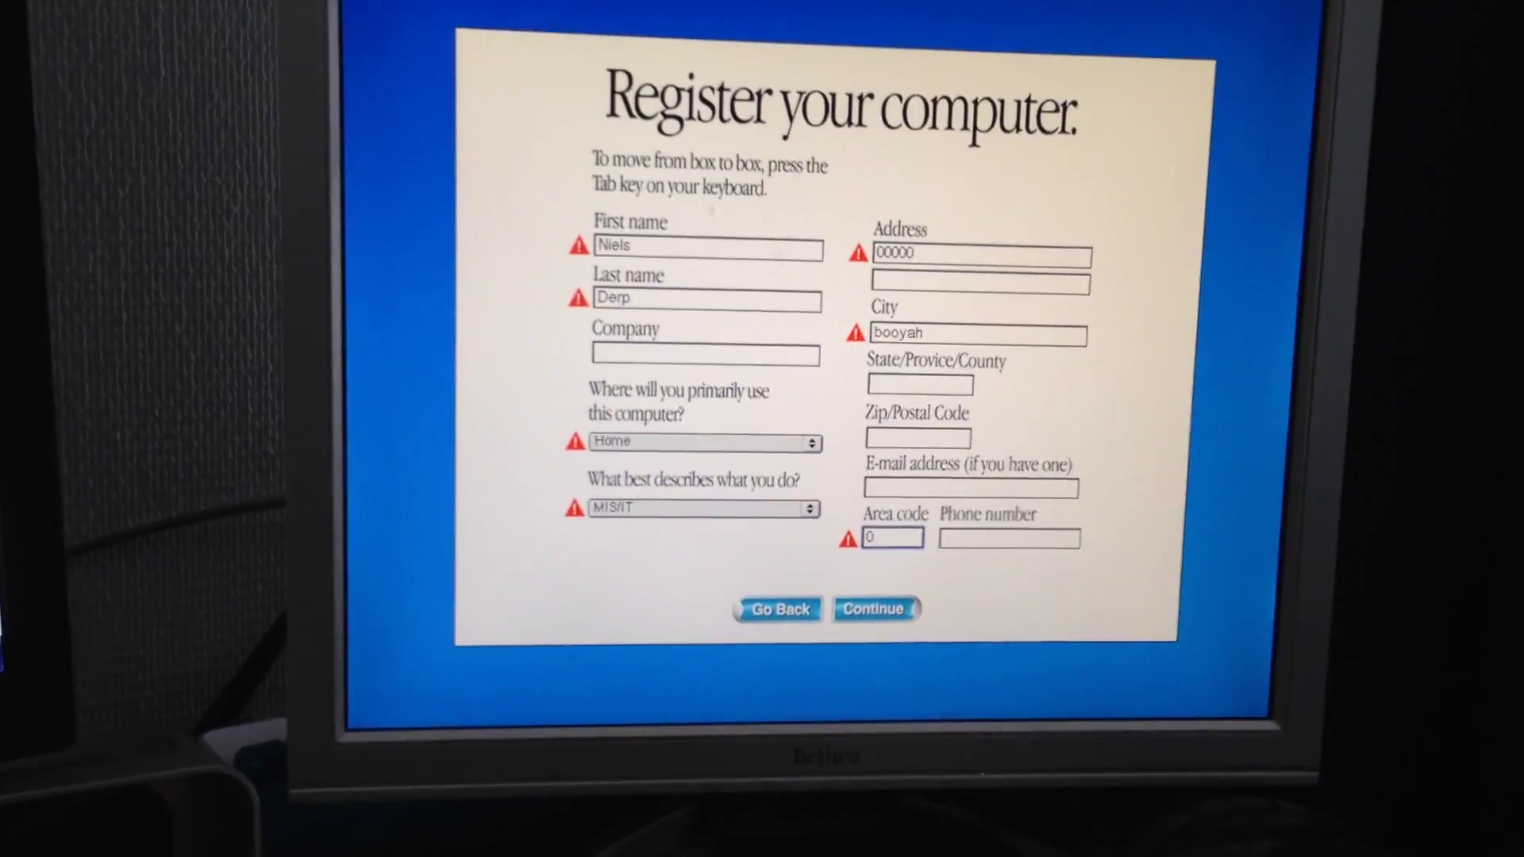
{"action": "key", "text": "Tab"}
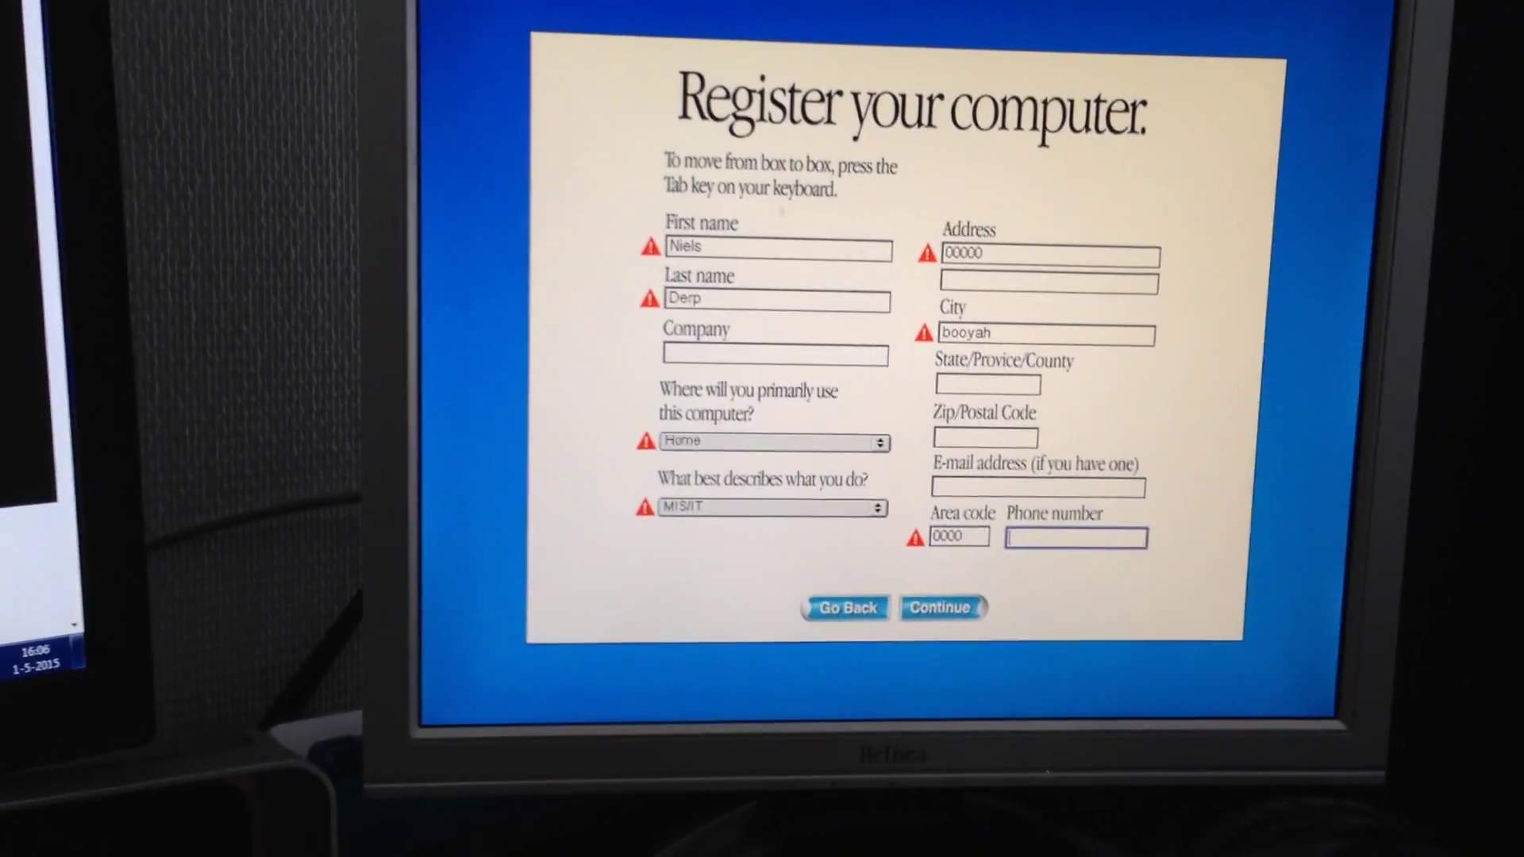
{"action": "type", "text": "00"}
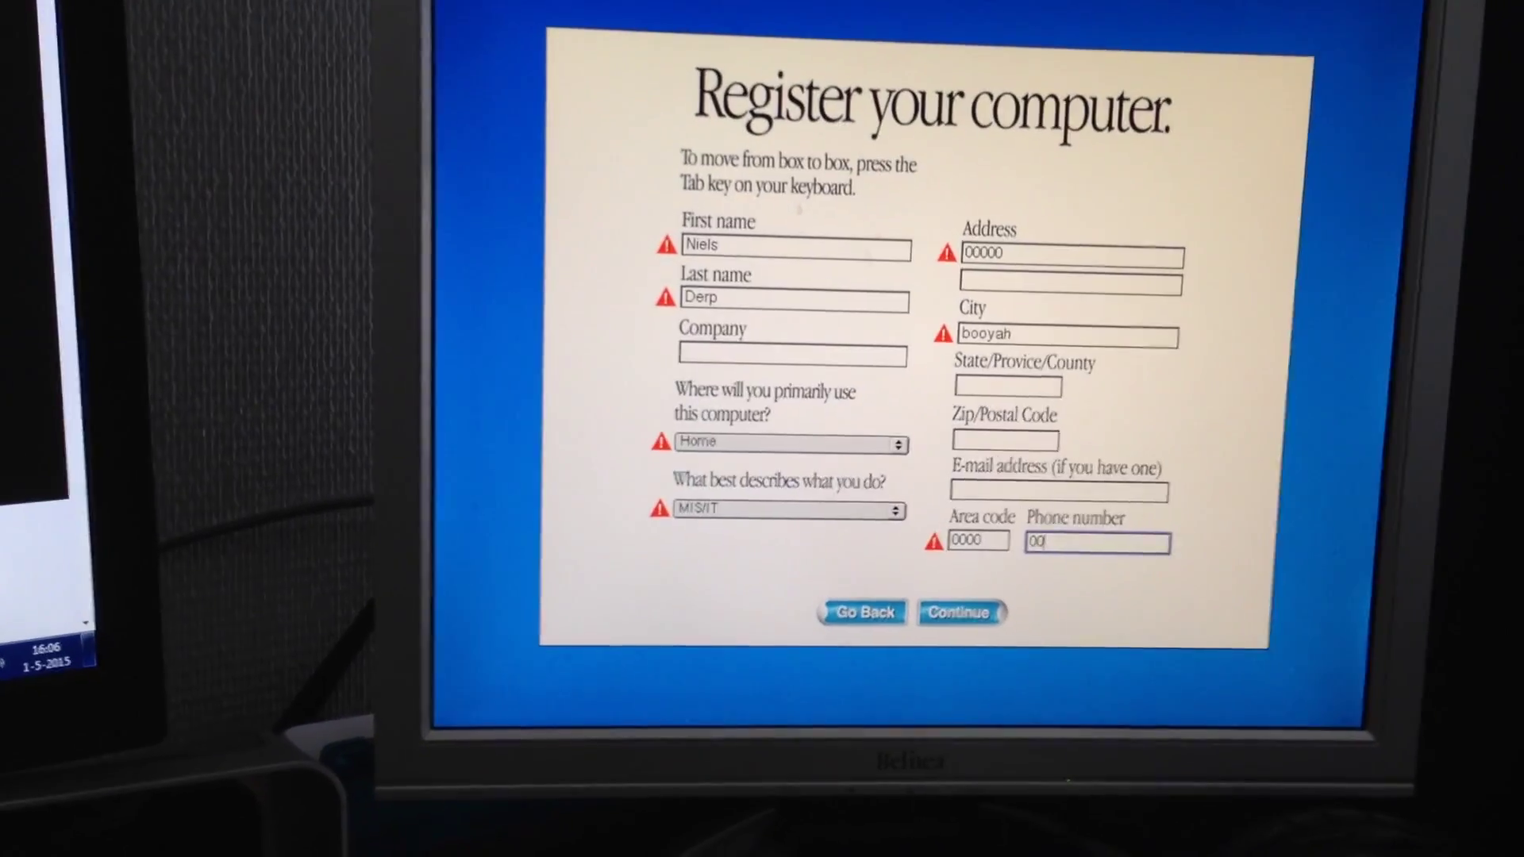
{"action": "type", "text": "00"}
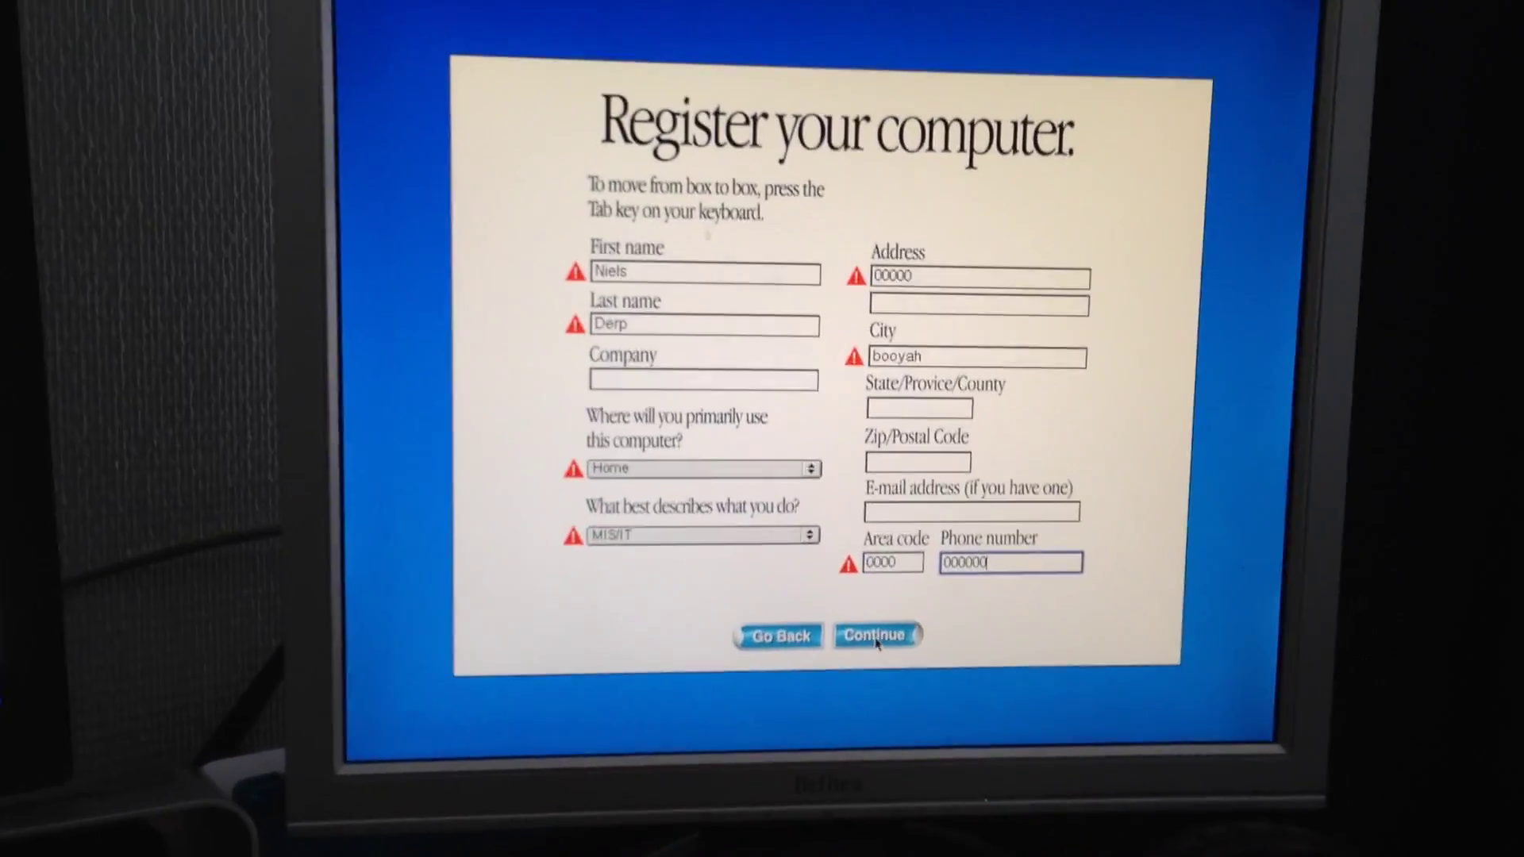
- Submit registration, then choose an existing Internet service over a local area network
{"action": "left_click", "coordinate": [894, 650]}
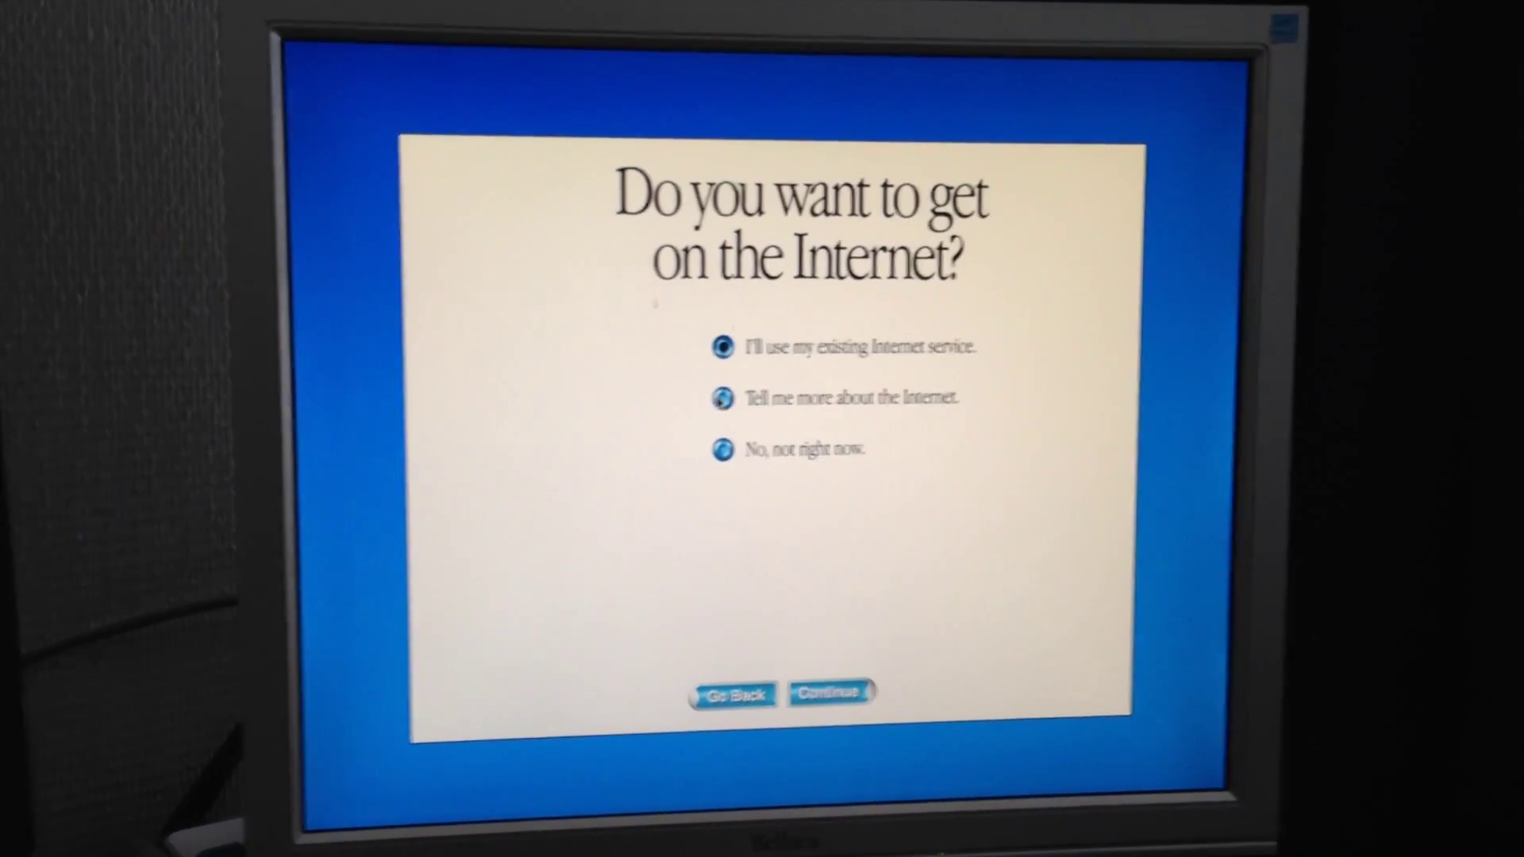
{"action": "left_click", "coordinate": [833, 679]}
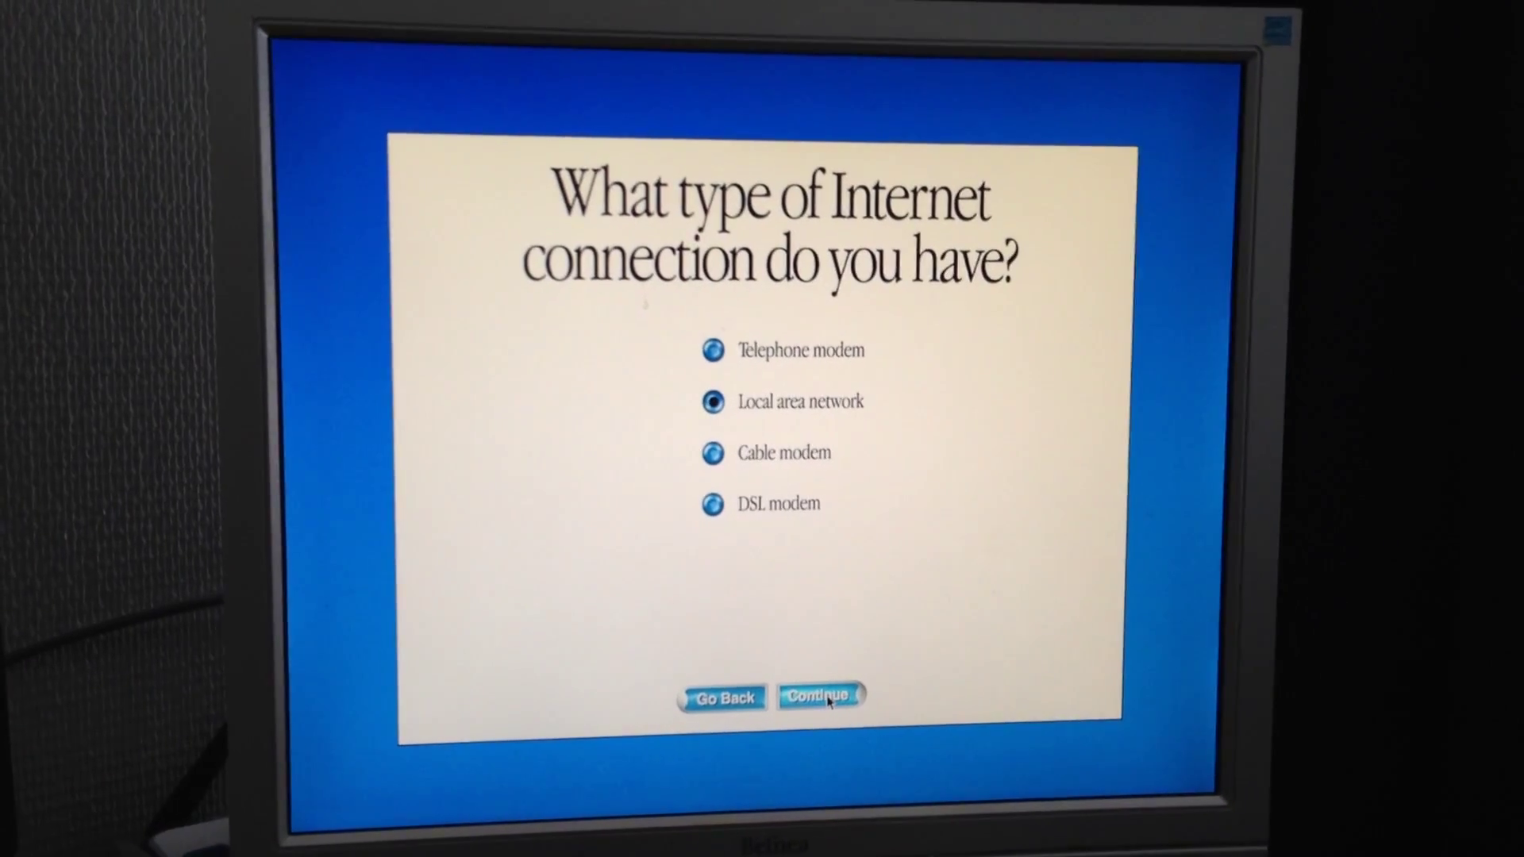
{"action": "left_click", "coordinate": [831, 705]}
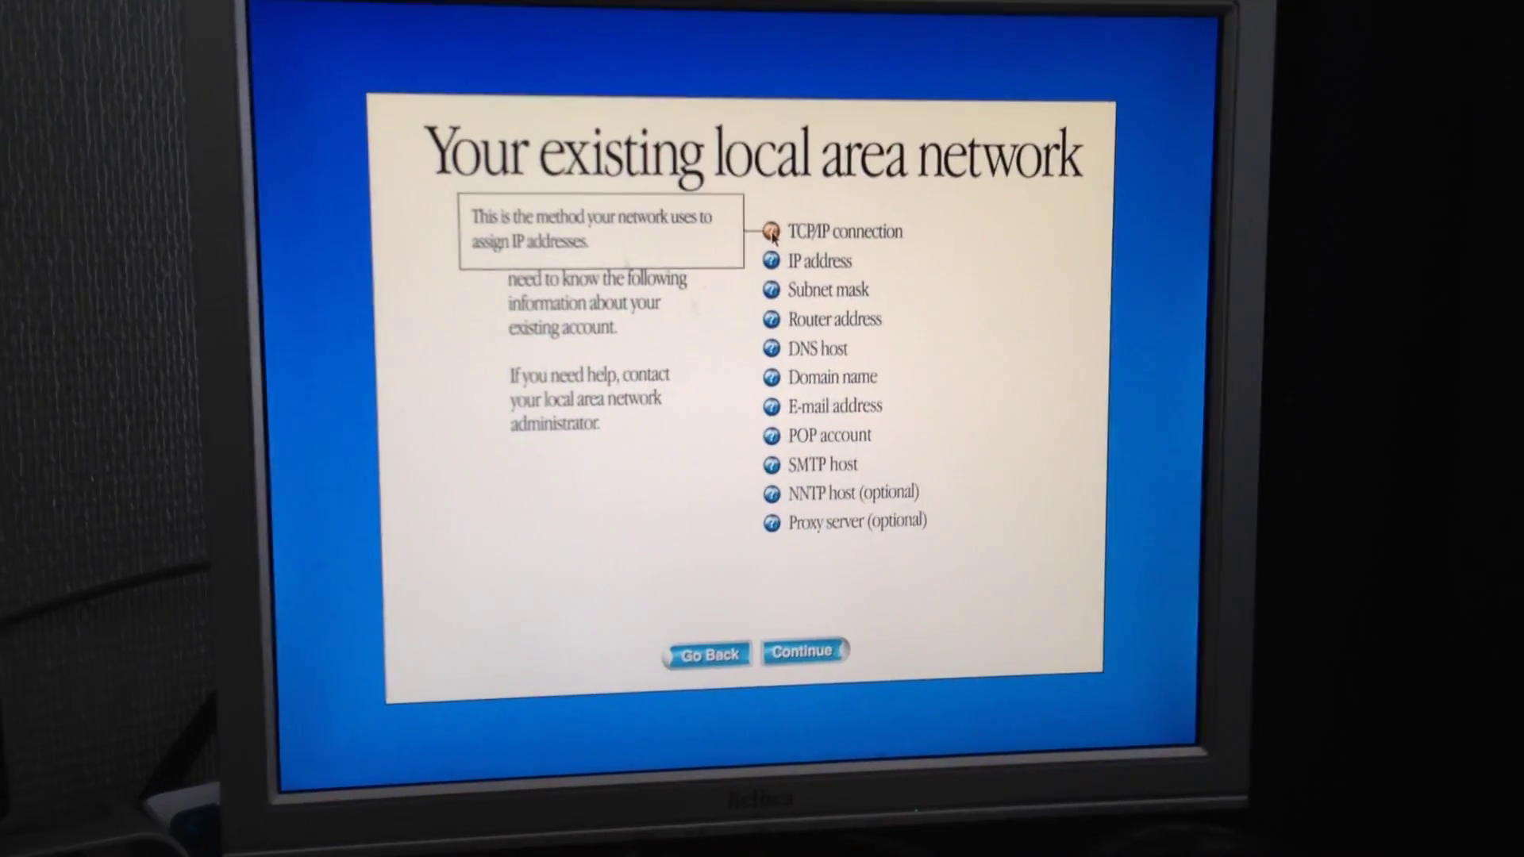
- Set the TCP/IP connection to DHCP Server and continue to e-mail settings
{"action": "left_click", "coordinate": [768, 259]}
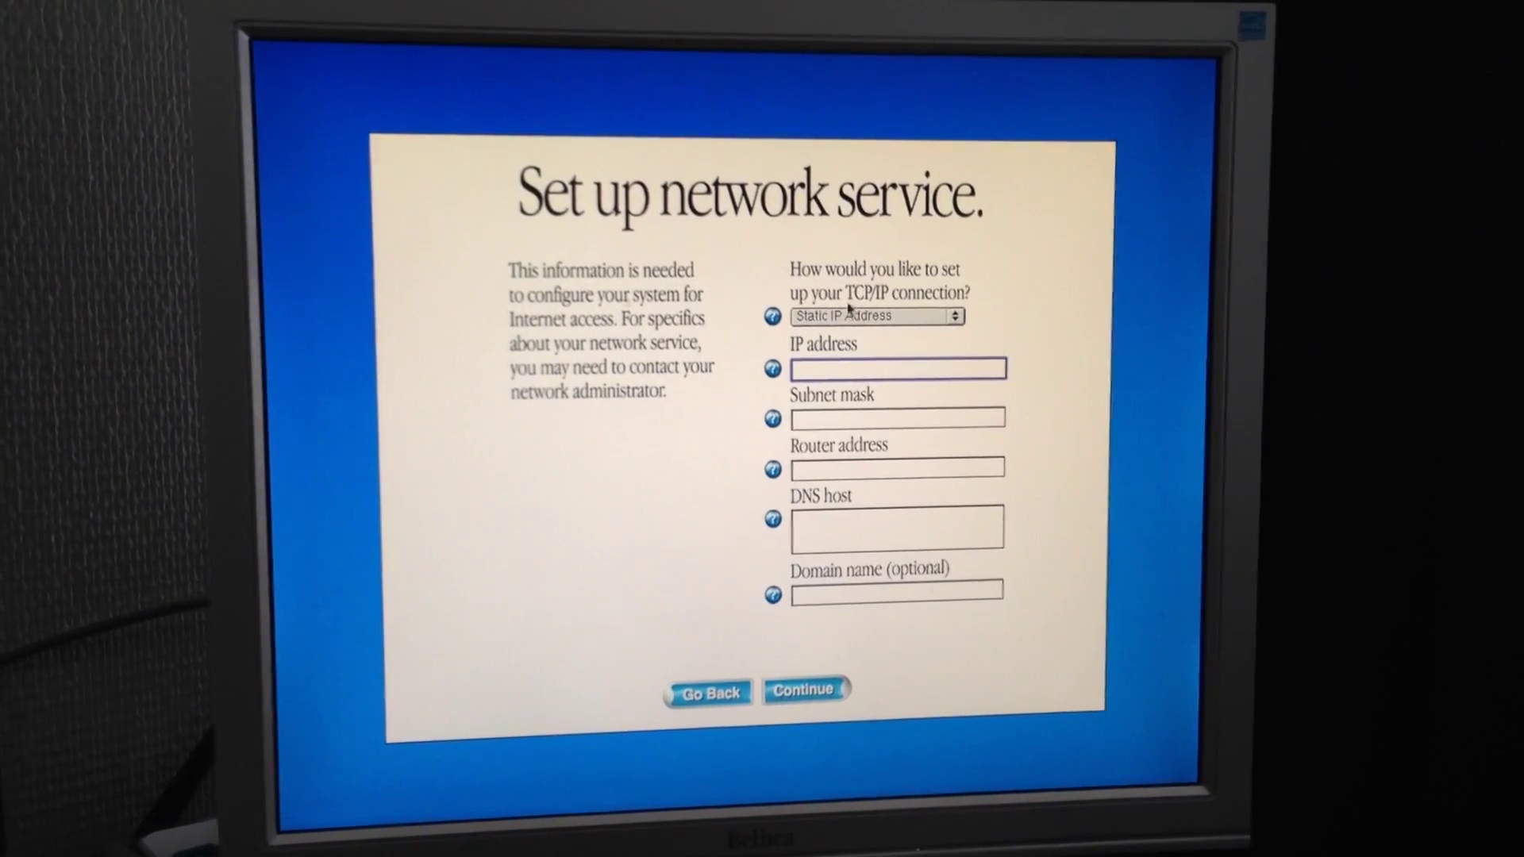
{"action": "left_click", "coordinate": [844, 322]}
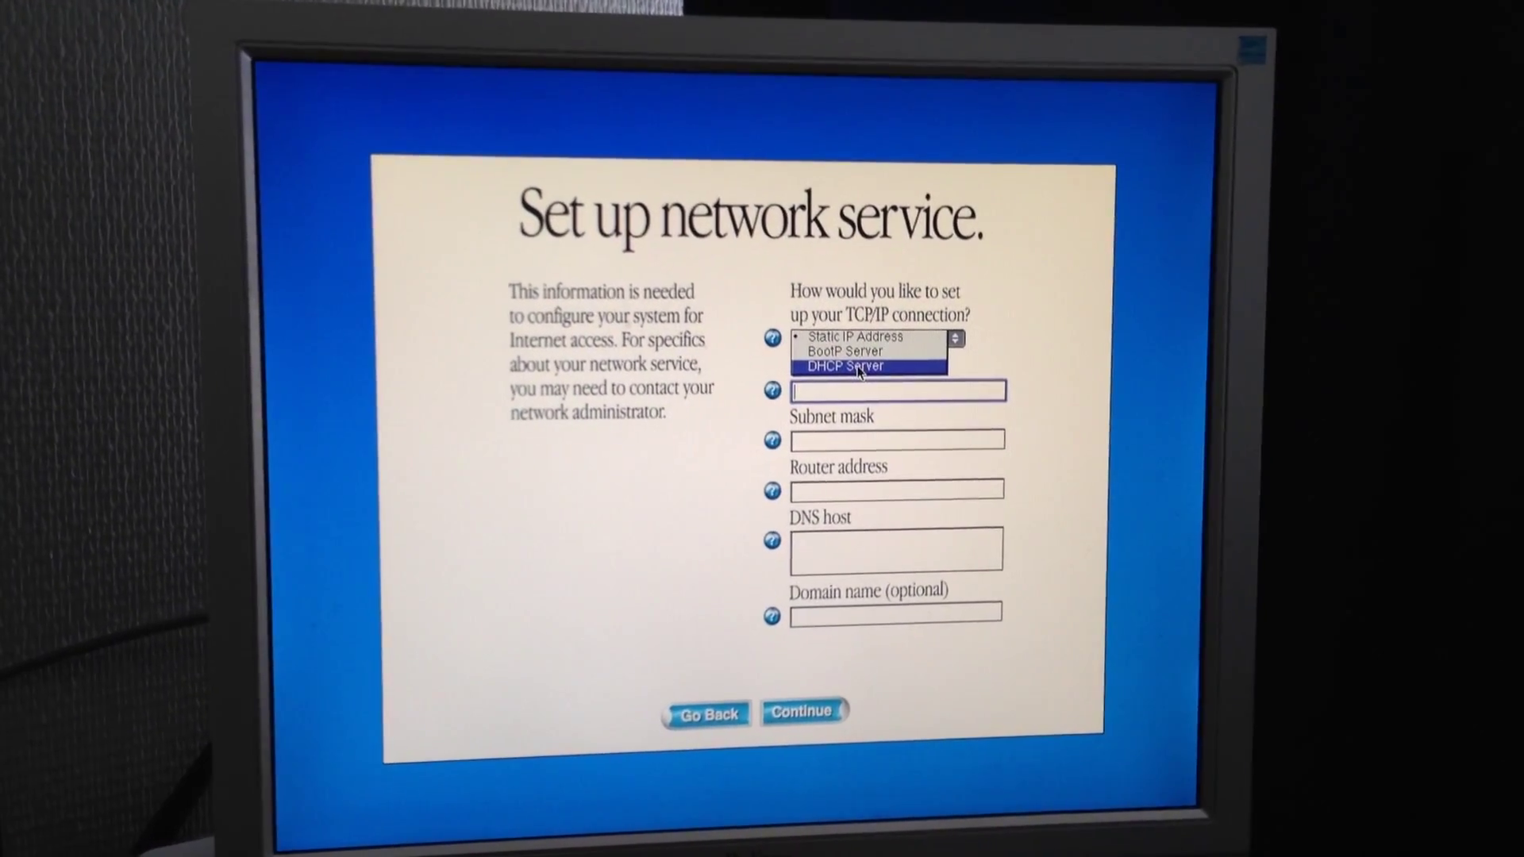
{"action": "left_click", "coordinate": [861, 373]}
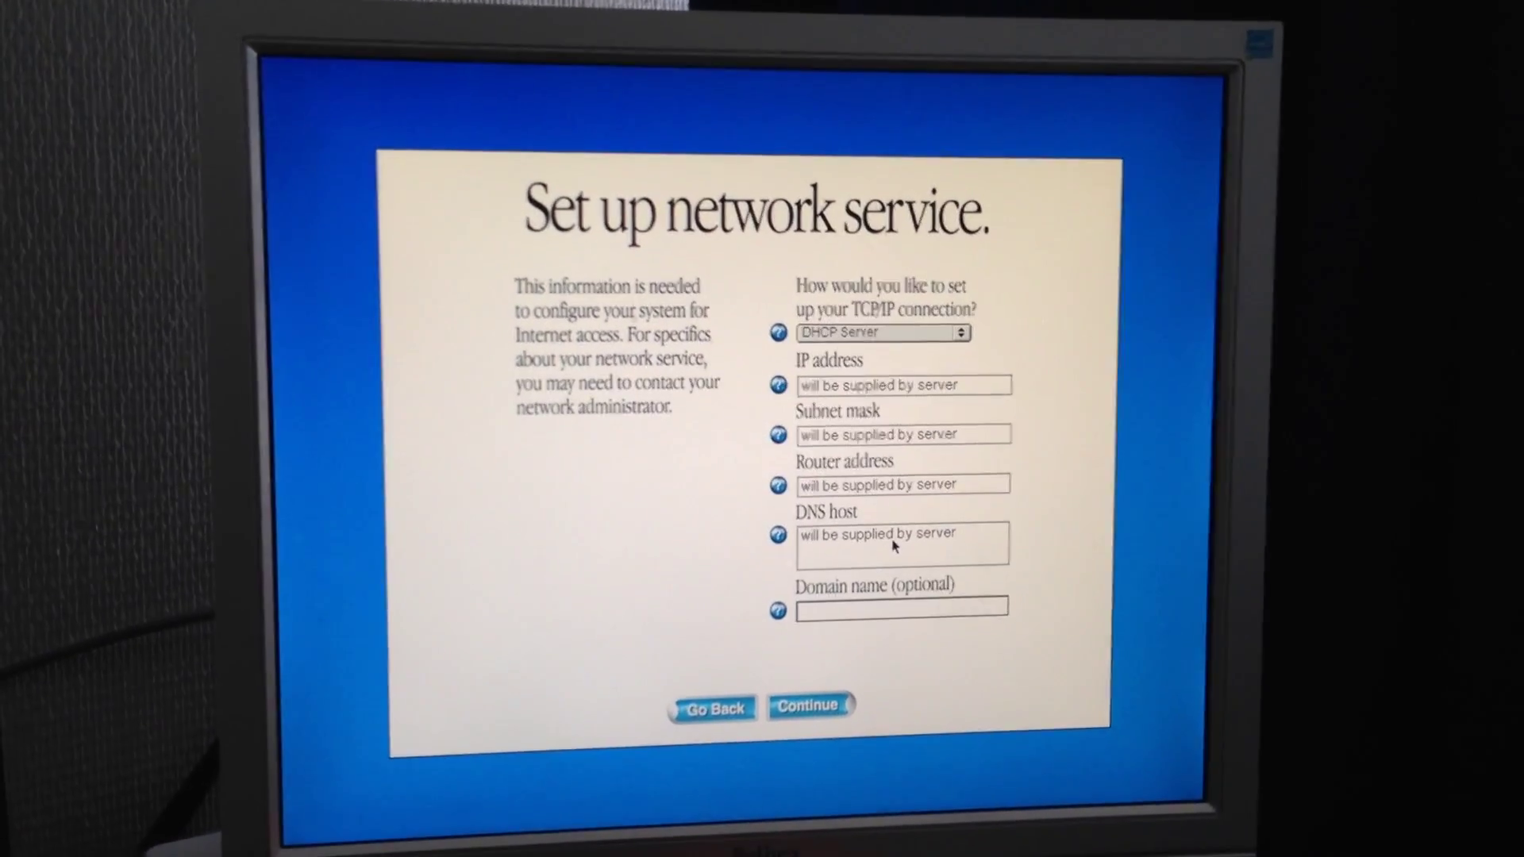
{"action": "key", "text": "Return"}
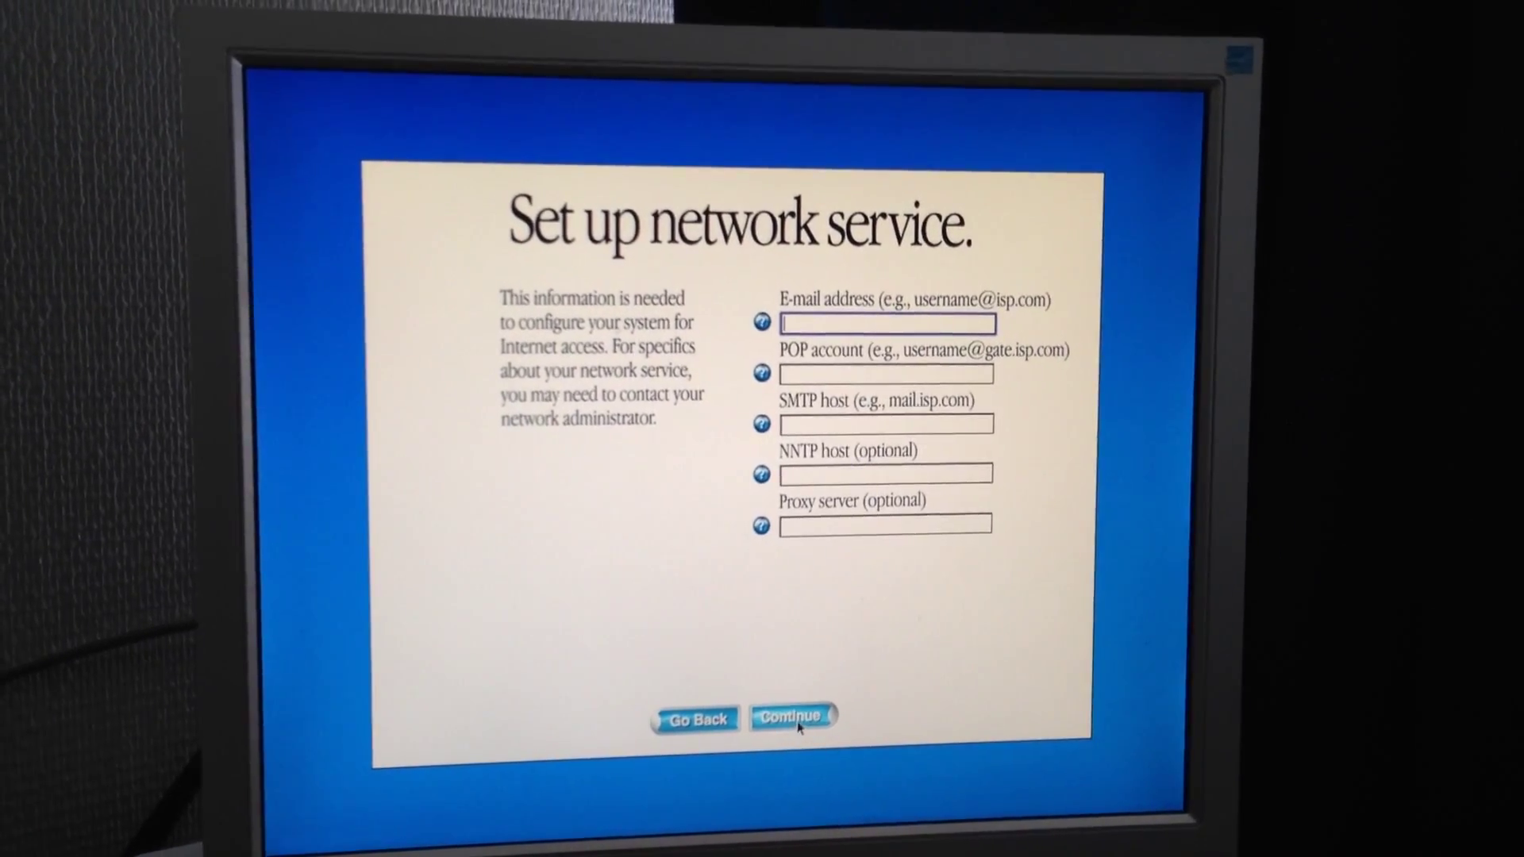
- Enter the e-mail address, POP account and SMTP host, removing a stray slash, and finish setup
{"action": "left_click", "coordinate": [794, 717]}
{"action": "left_click", "coordinate": [732, 507]}
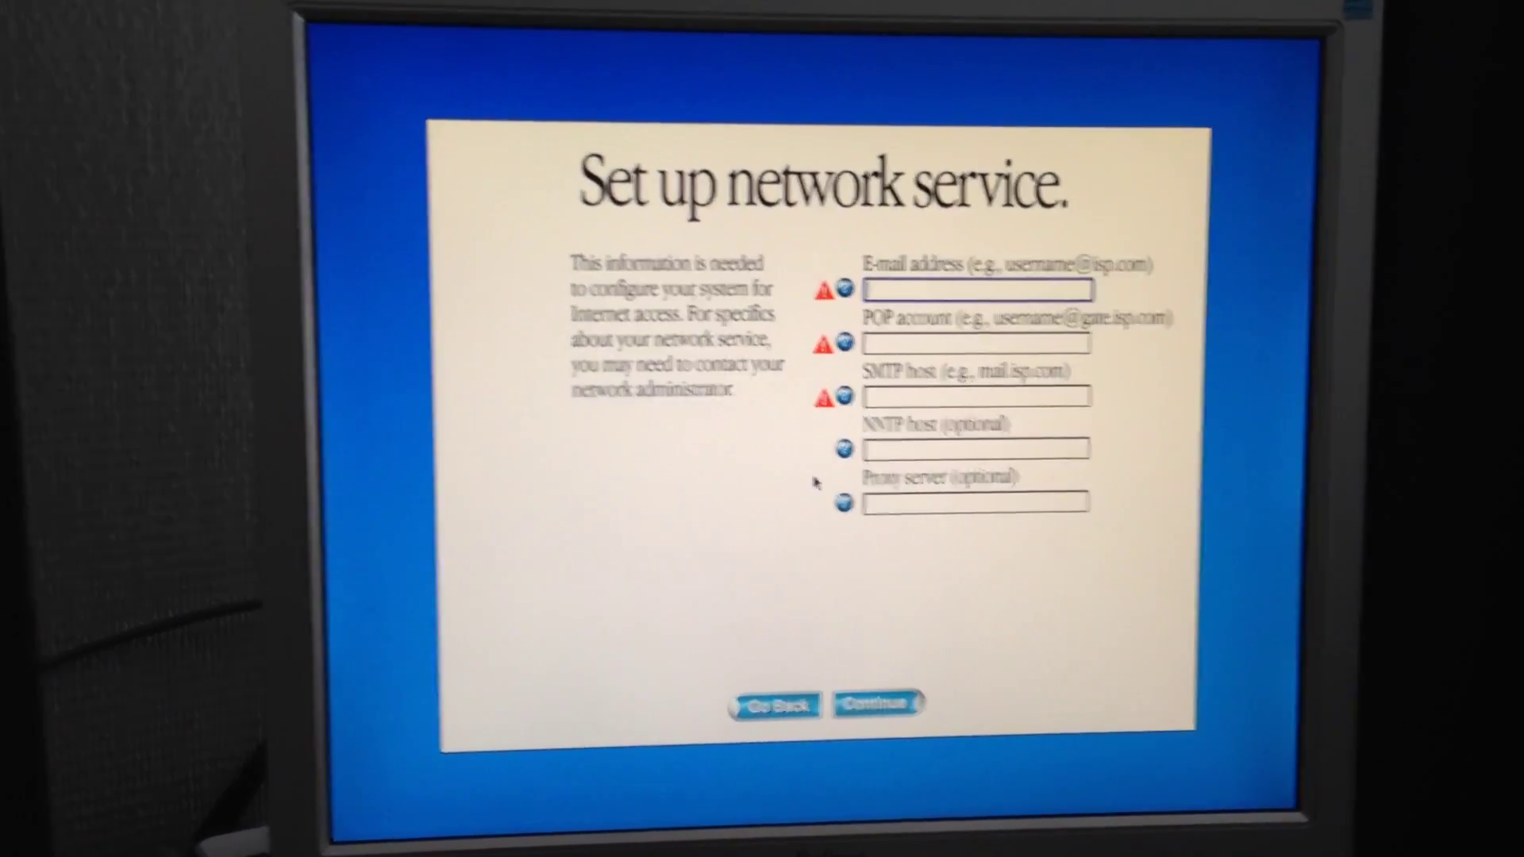
{"action": "type", "text": "w"}
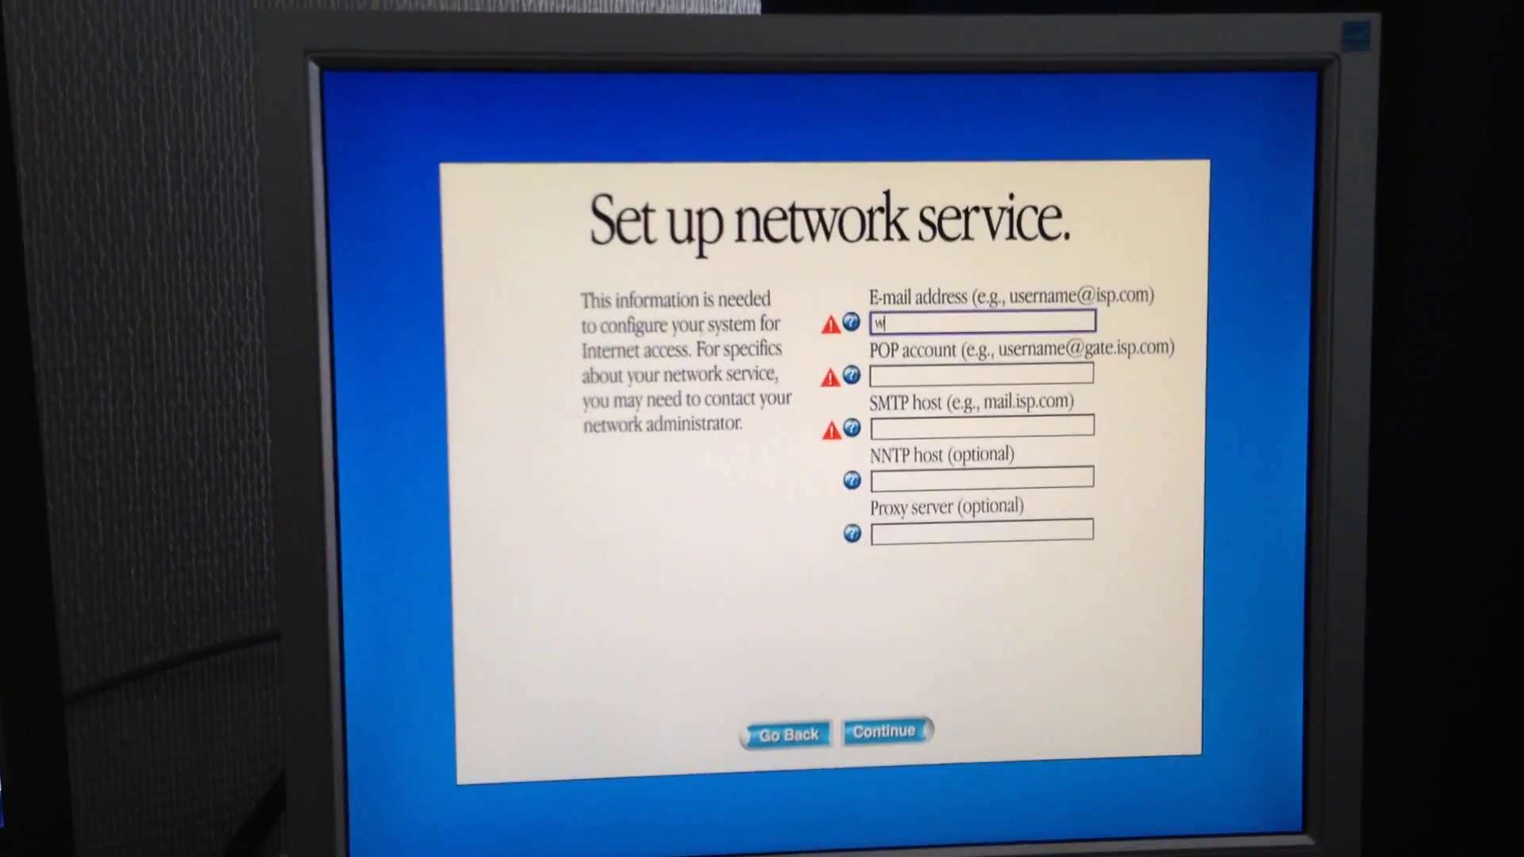
{"action": "type", "text": "hat@"}
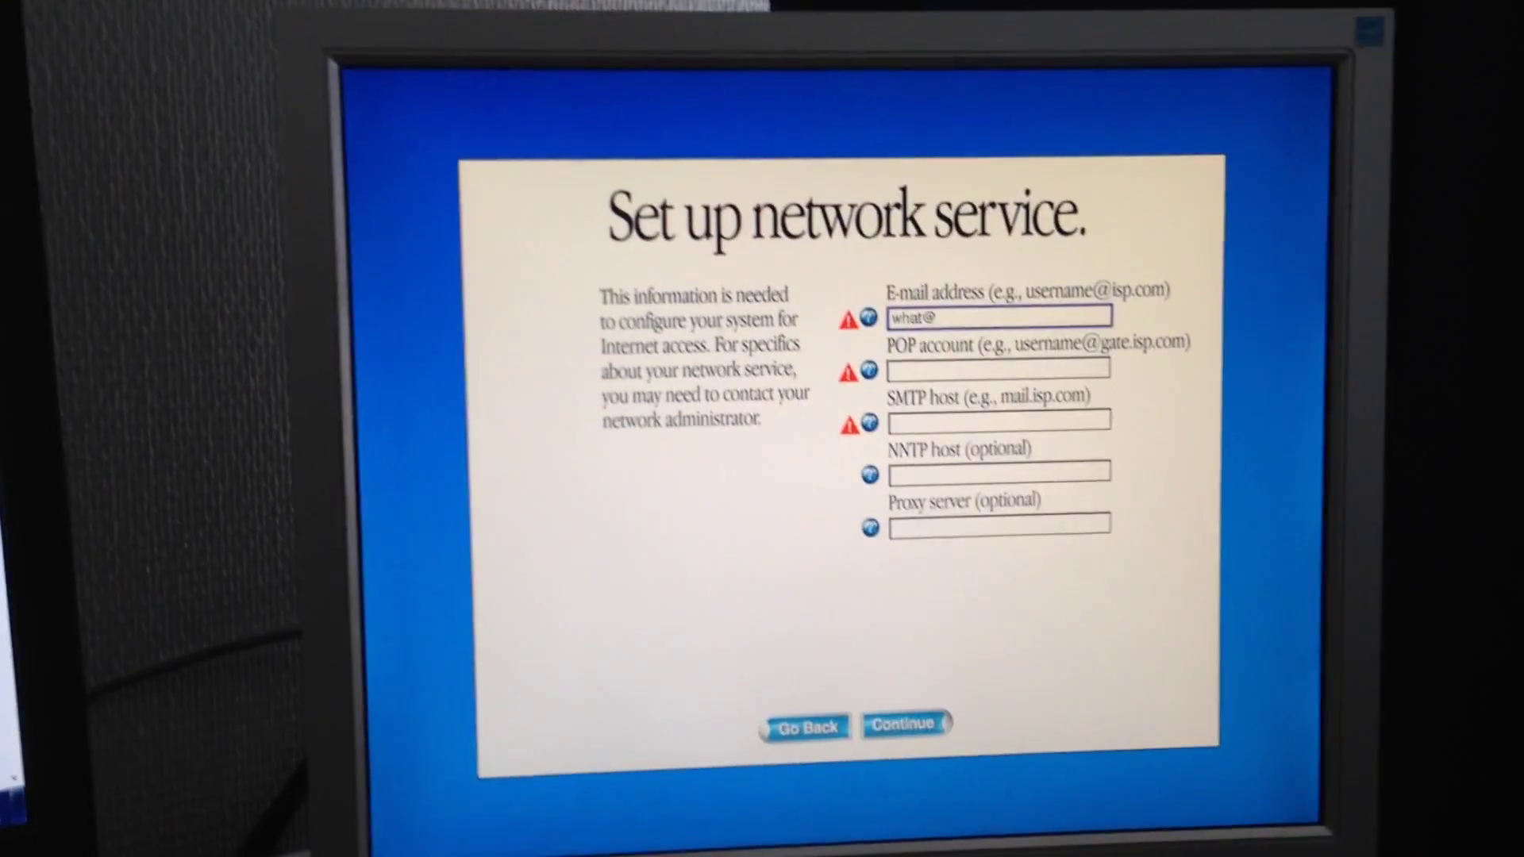
{"action": "type", "text": "the"}
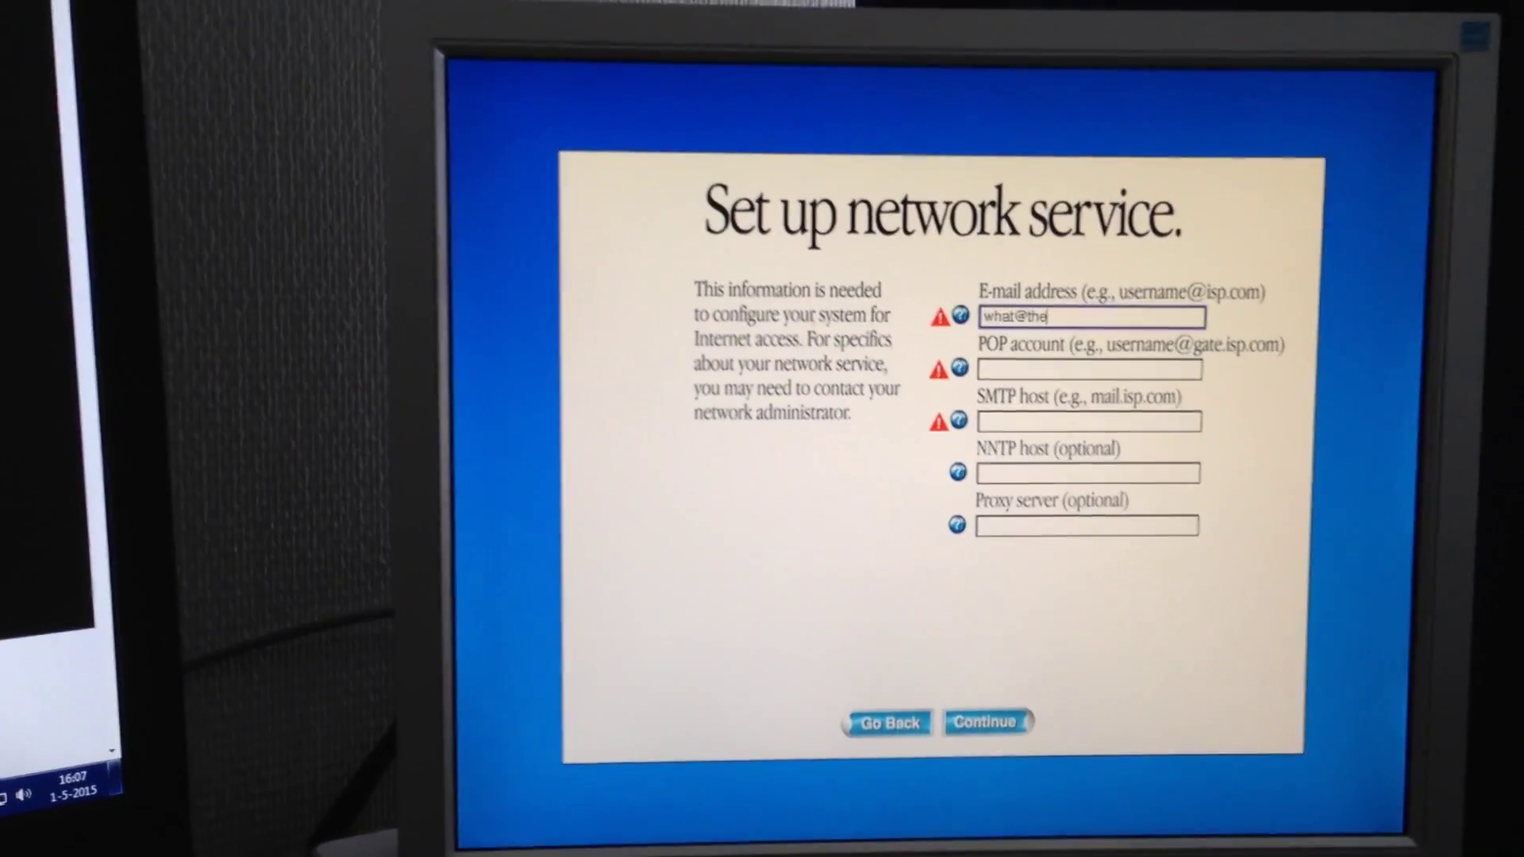
{"action": "type", "text": "fuck"}
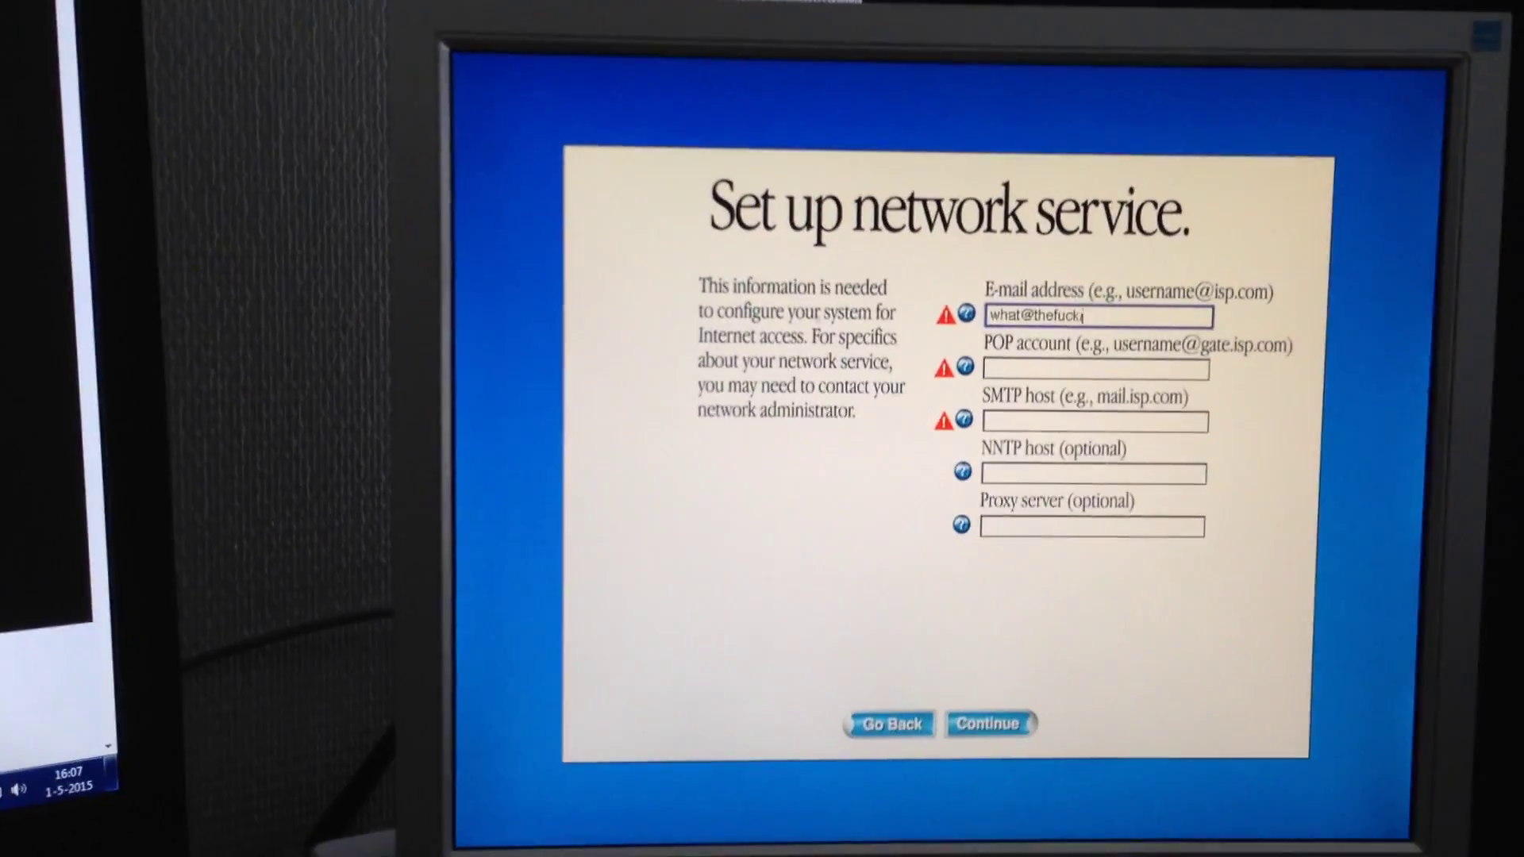
{"action": "type", "text": "/co"}
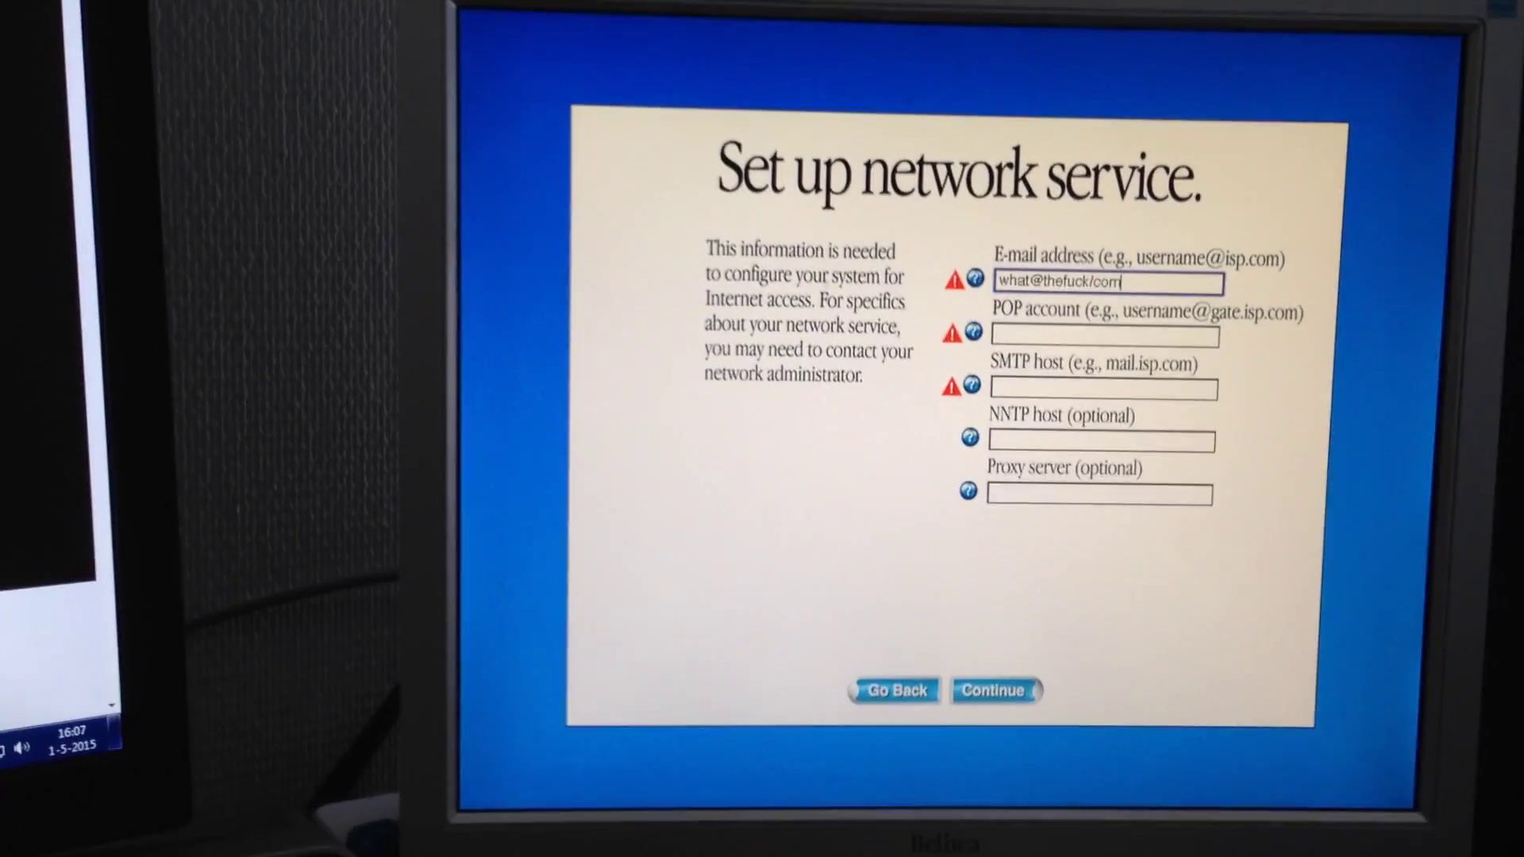
{"action": "type", "text": "m"}
{"action": "key", "text": "BackSpace"}
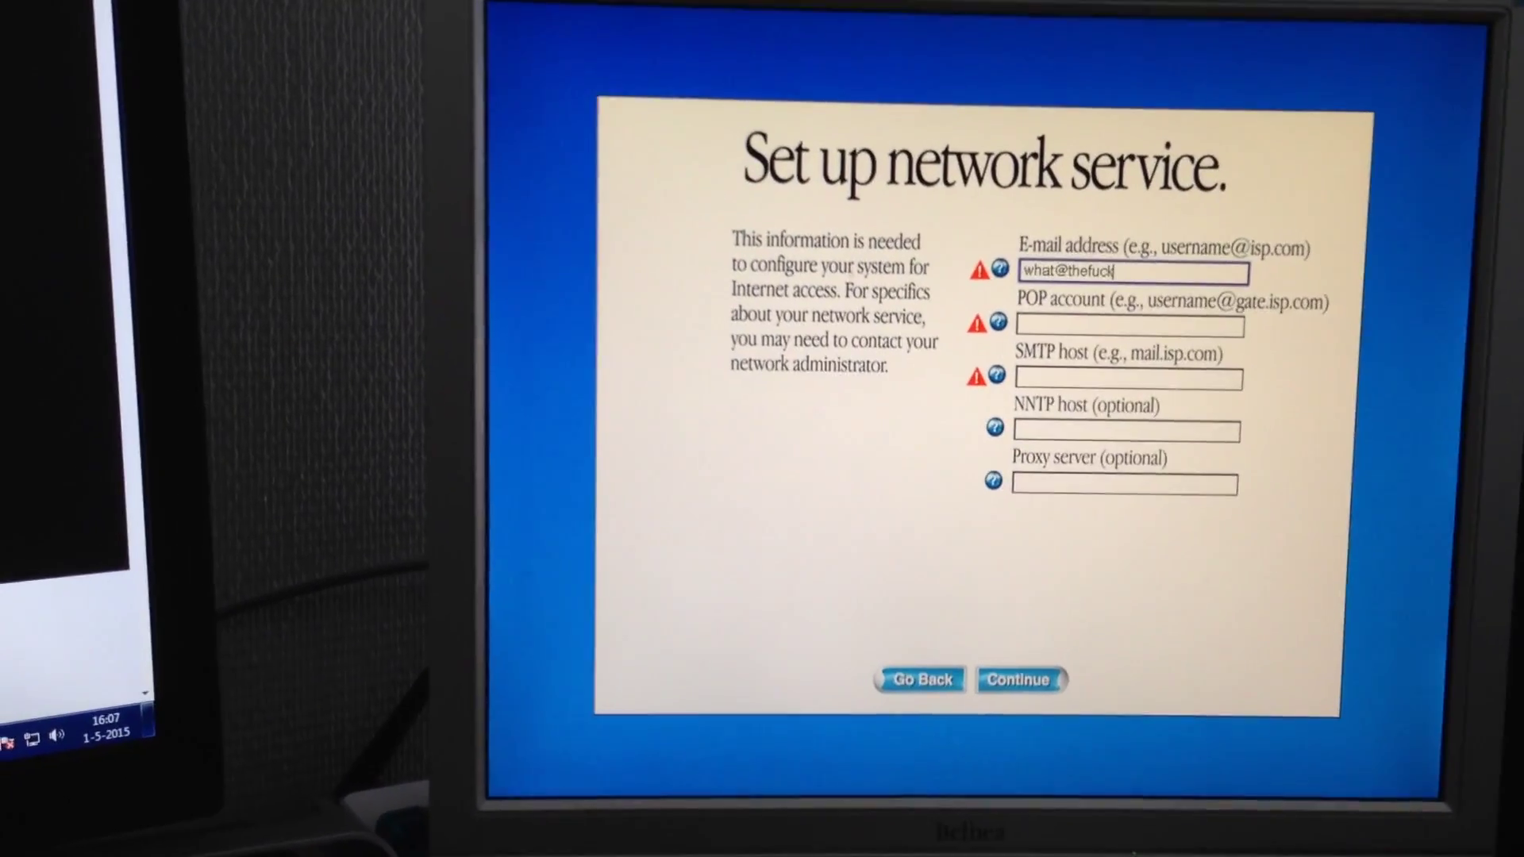
{"action": "type", "text": "com"}
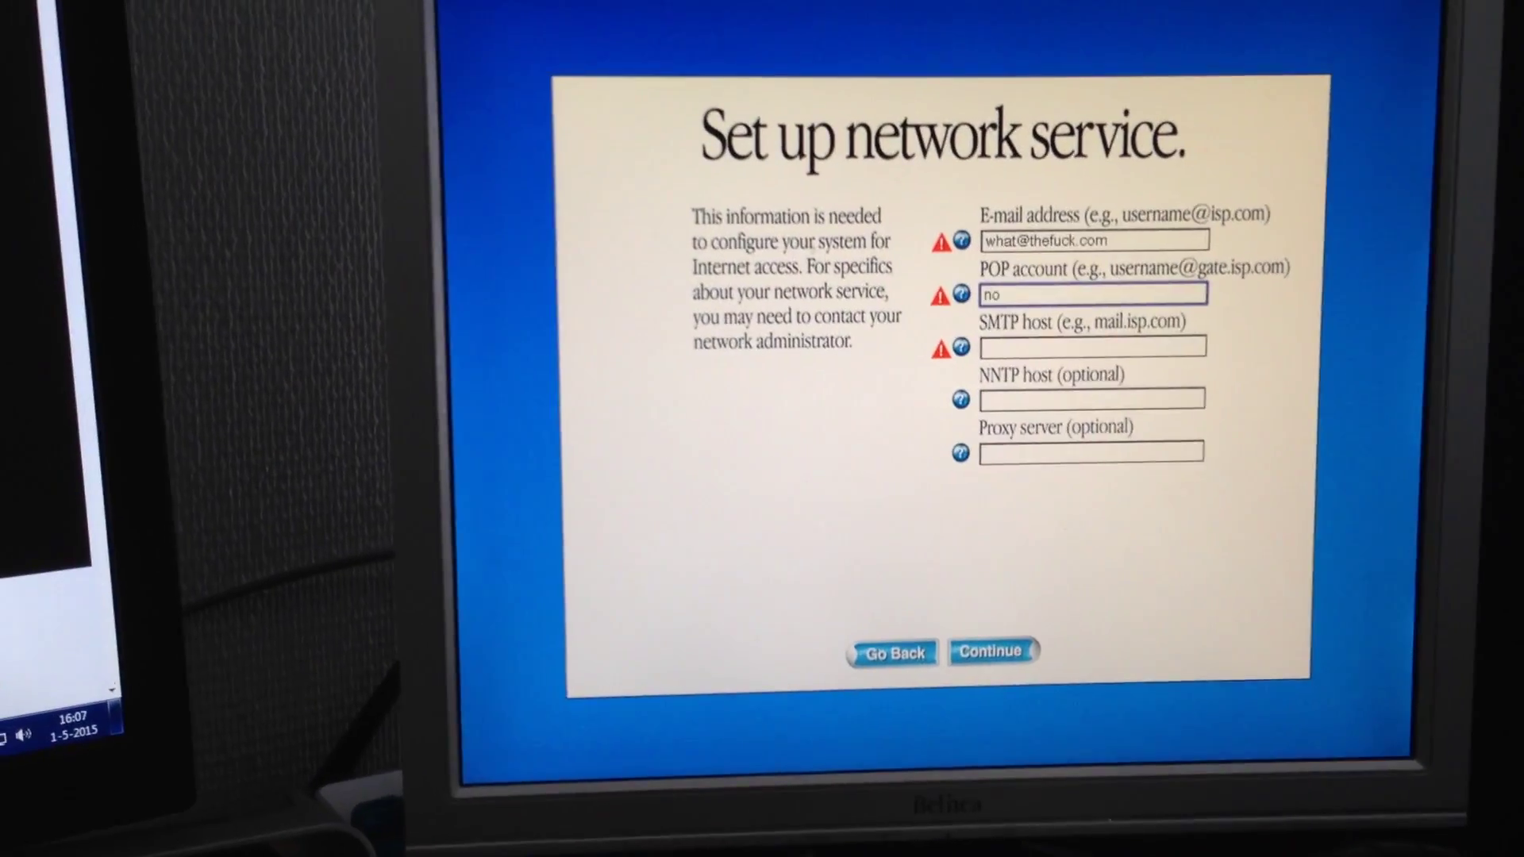
{"action": "type", "text": "hop"}
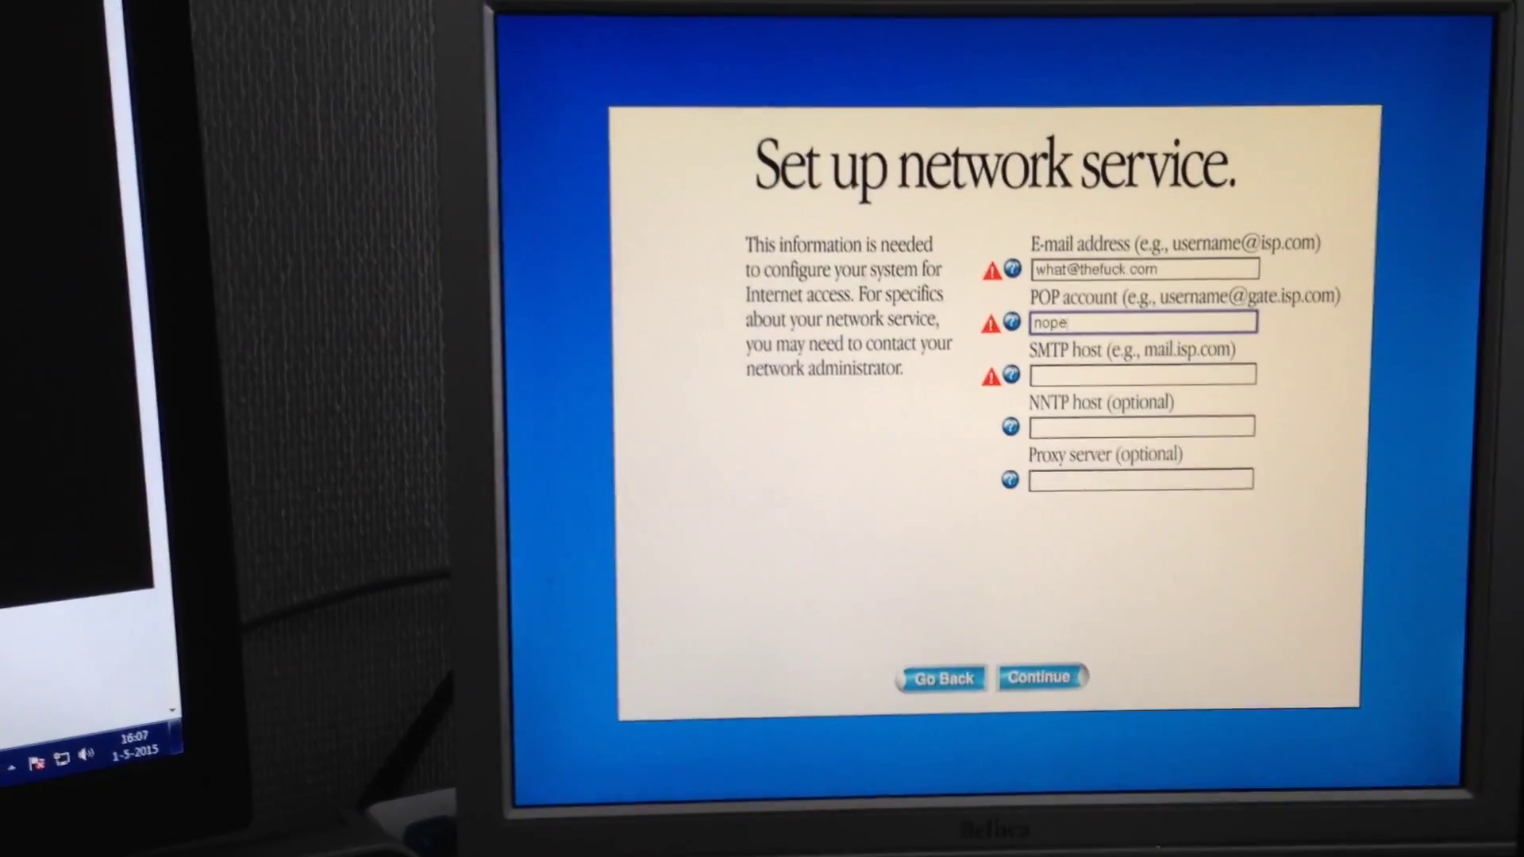
{"action": "type", "text": "@"}
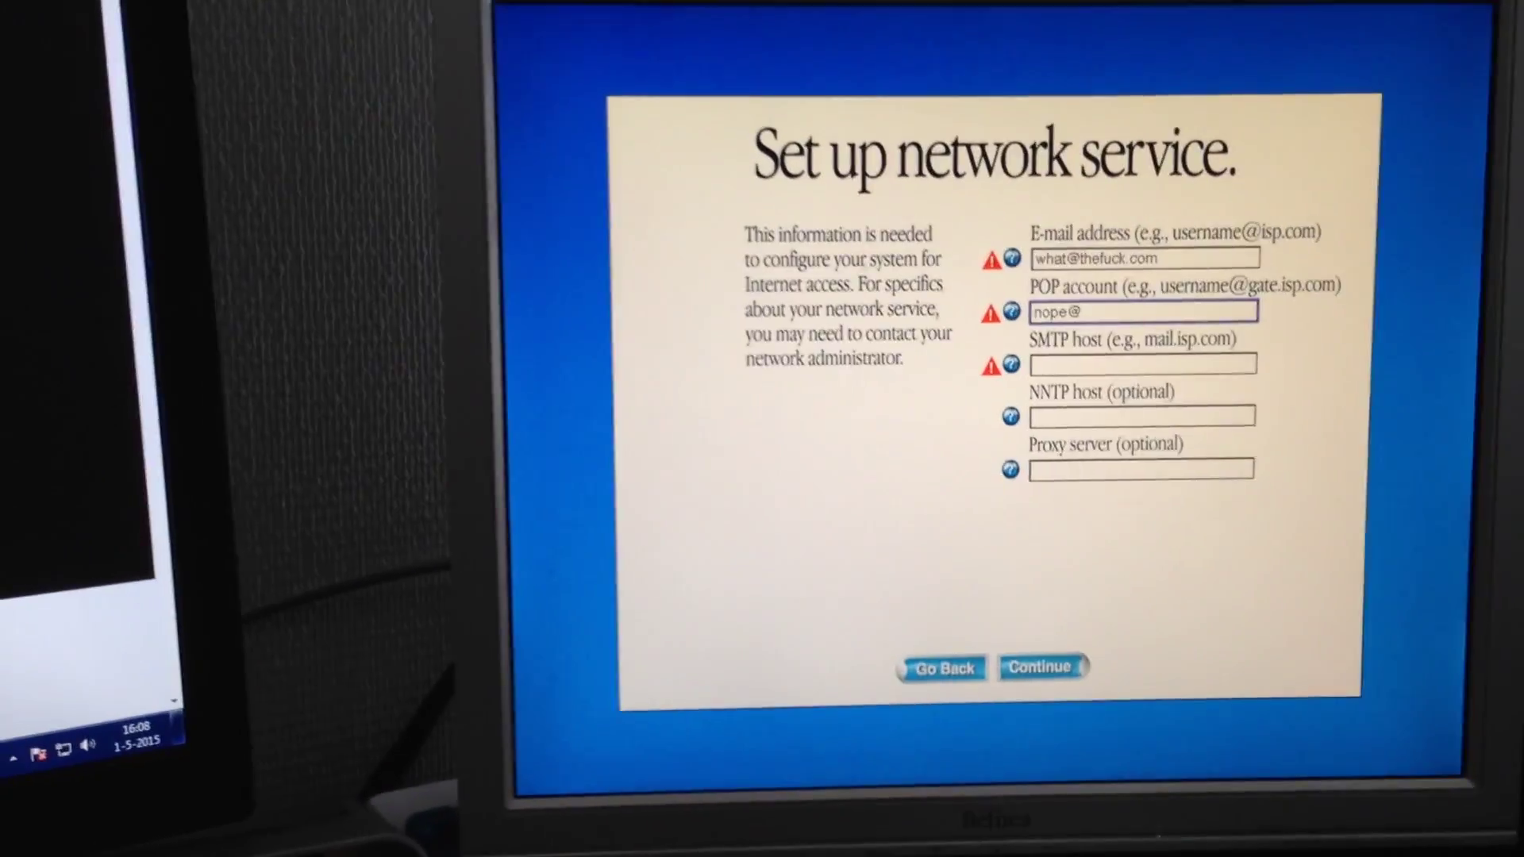
{"action": "type", "text": "wtf.c"}
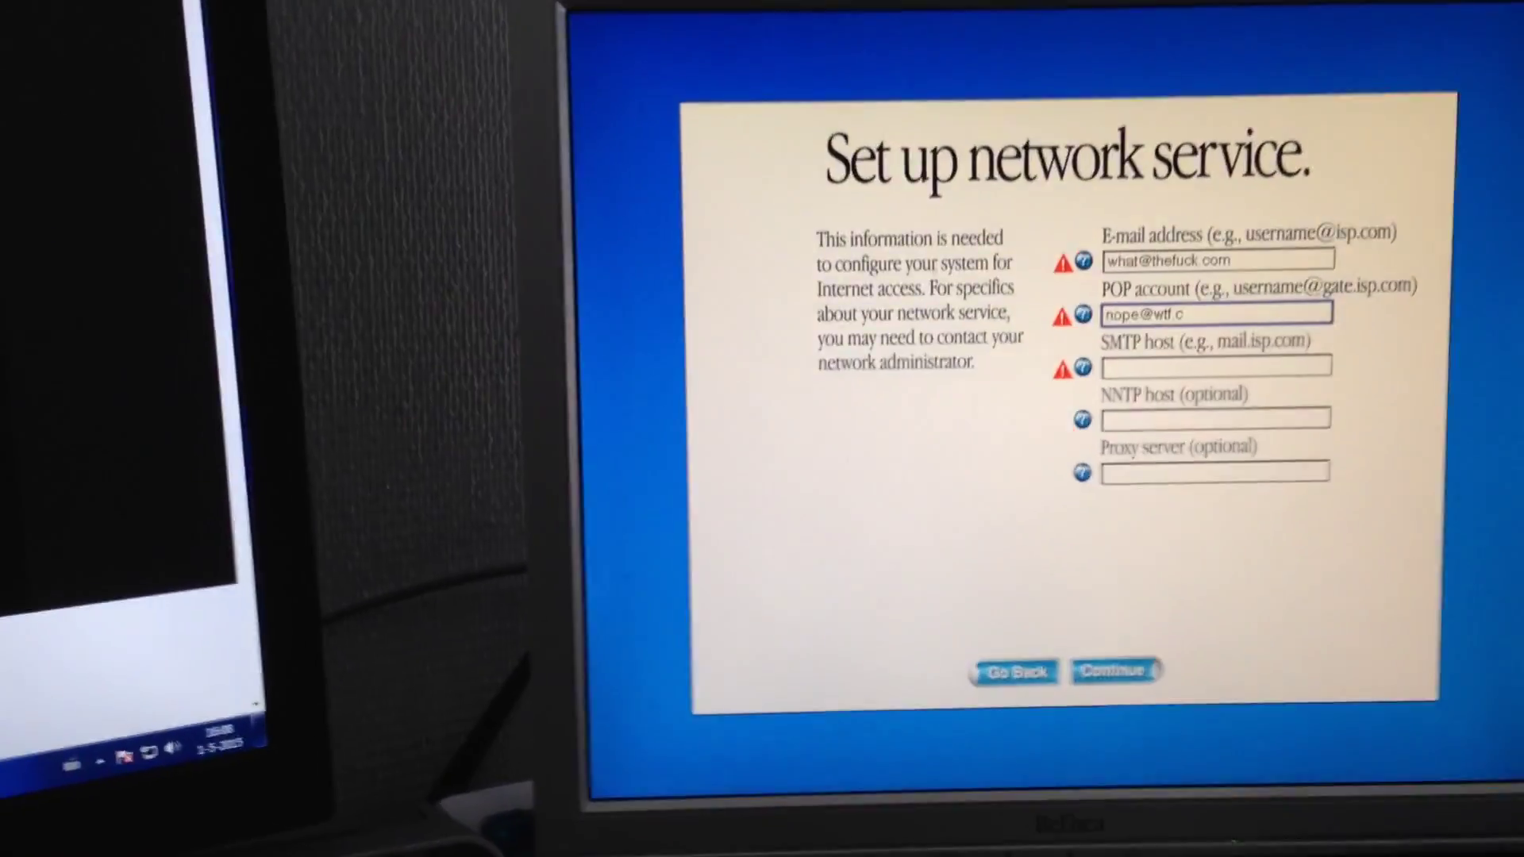
{"action": "type", "text": "om"}
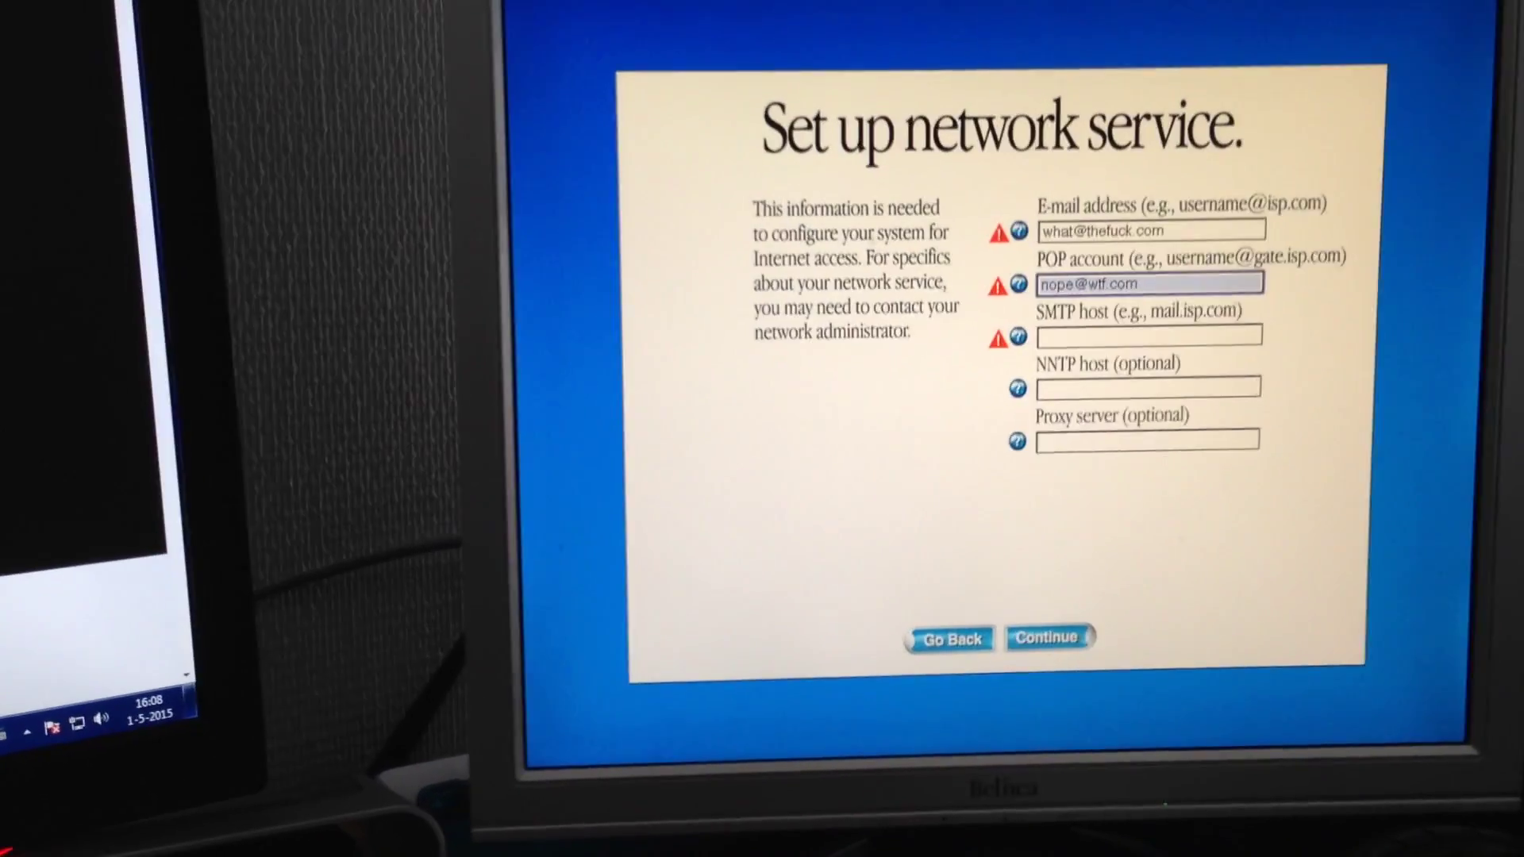
{"action": "key", "text": "Tab"}
{"action": "type", "text": "nope@wtf.com"}
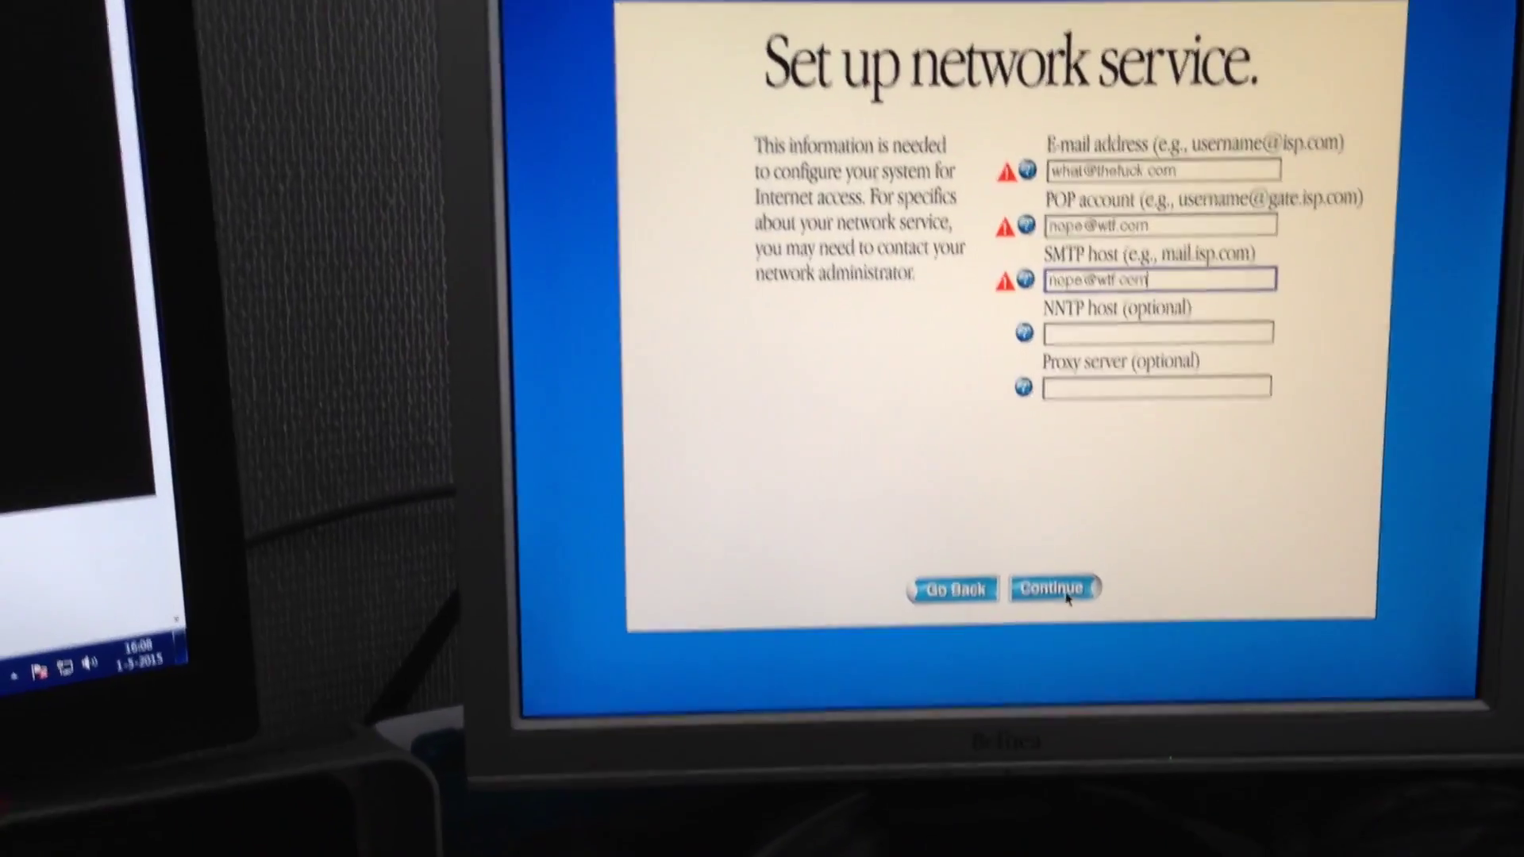
{"action": "key", "text": "Tab"}
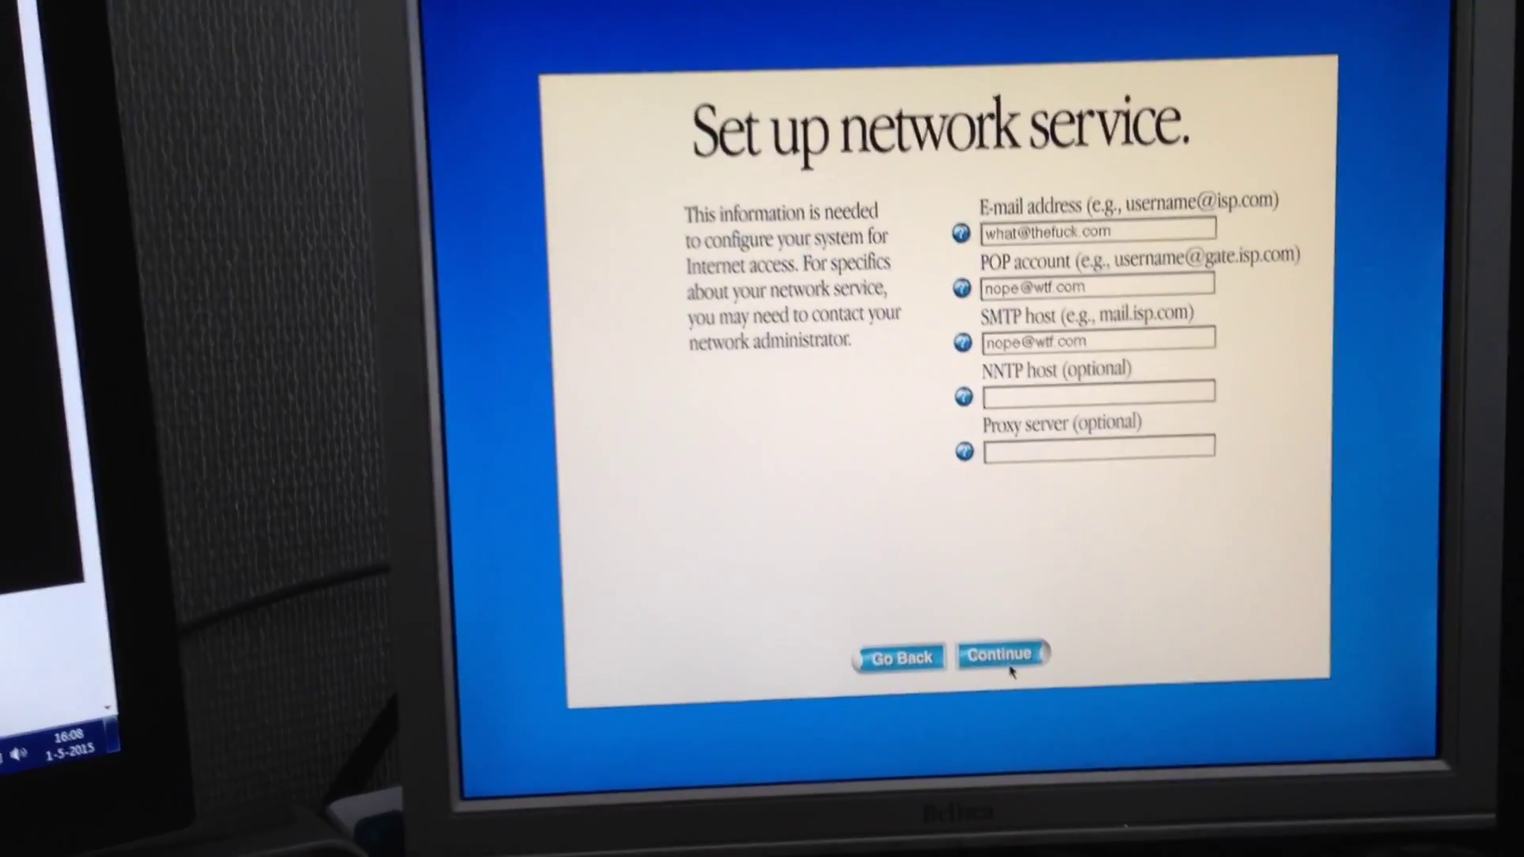
{"action": "left_click", "coordinate": [1000, 655]}
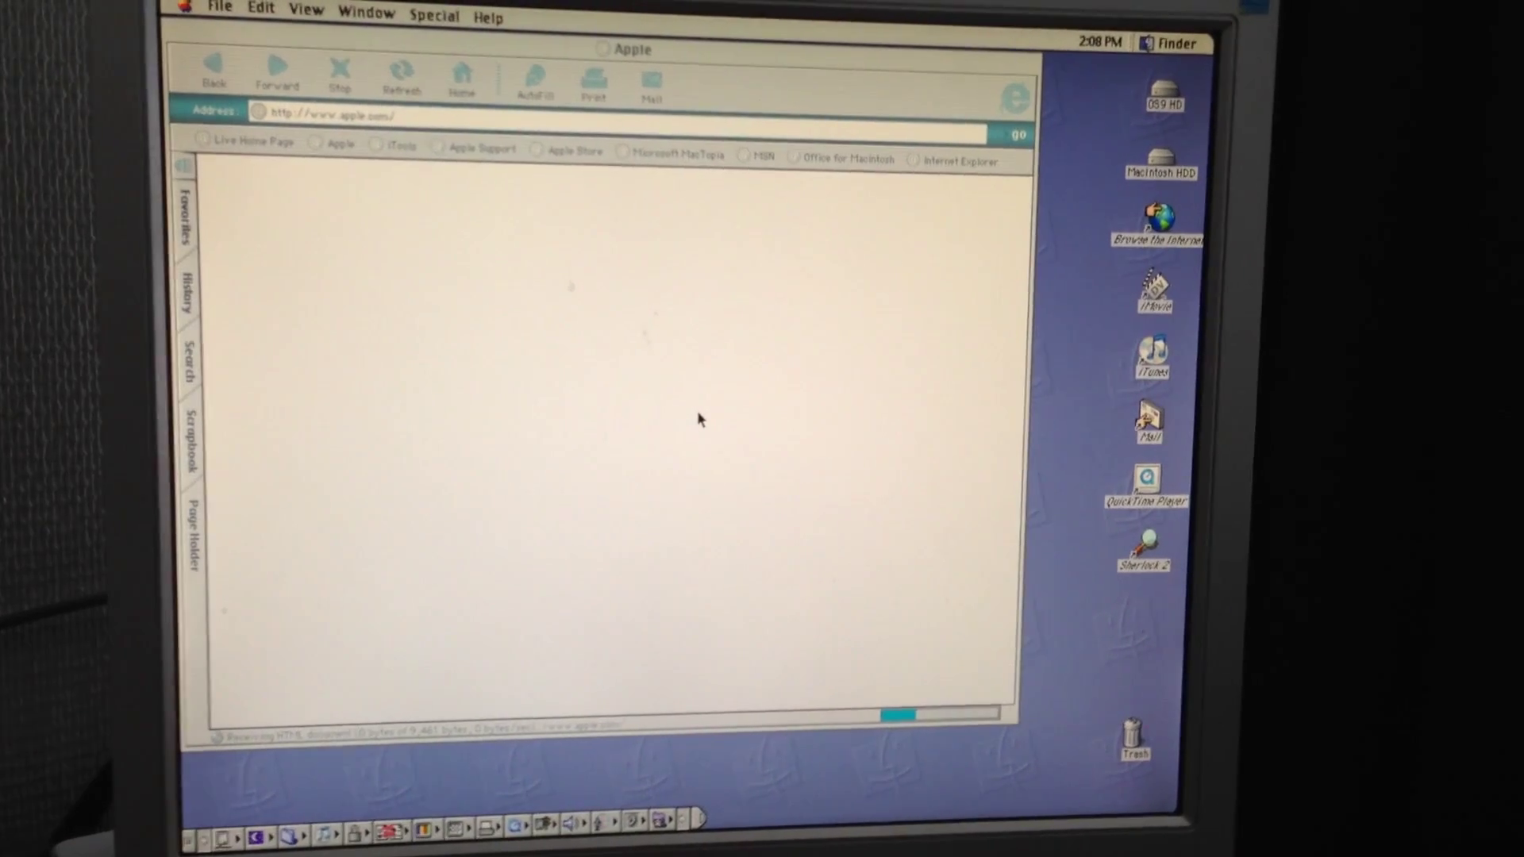
- Bring the Internet Explorer window to the front
{"action": "left_click", "coordinate": [628, 22]}
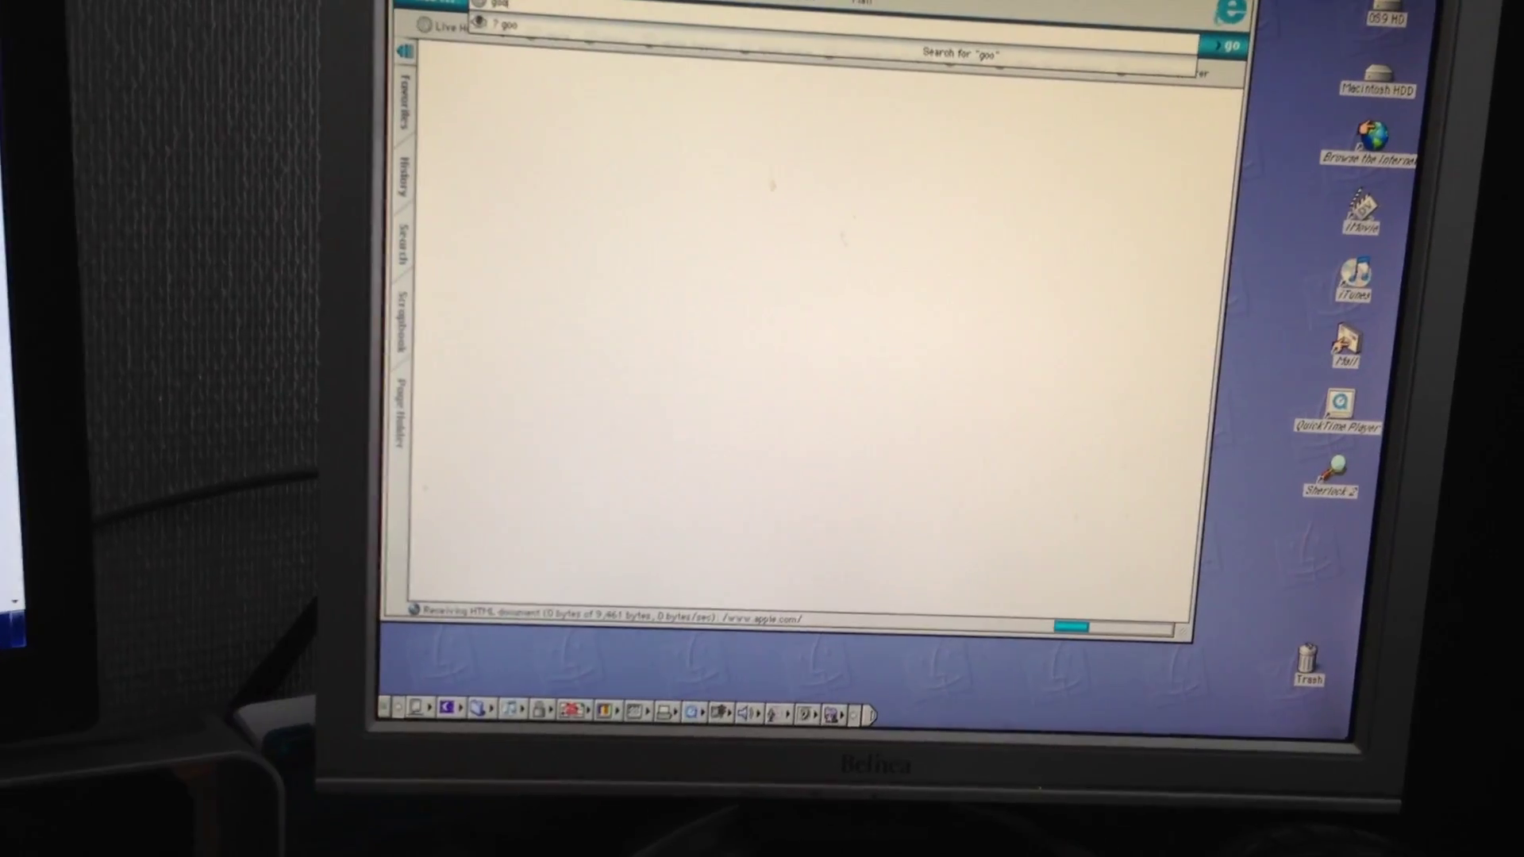
{"action": "type", "text": "gle"}
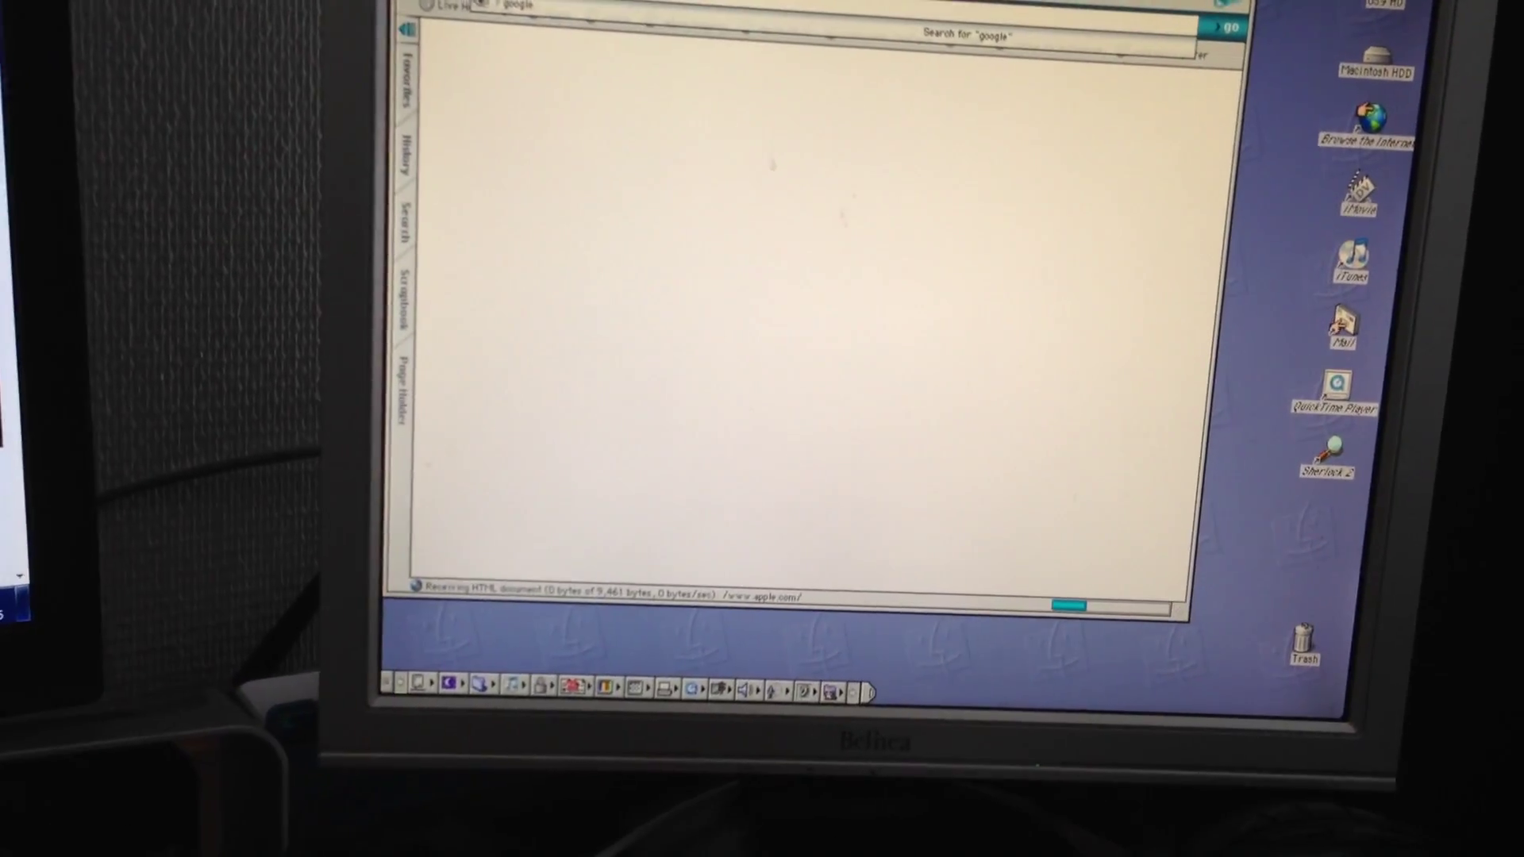
{"action": "type", "text": ".nl"}
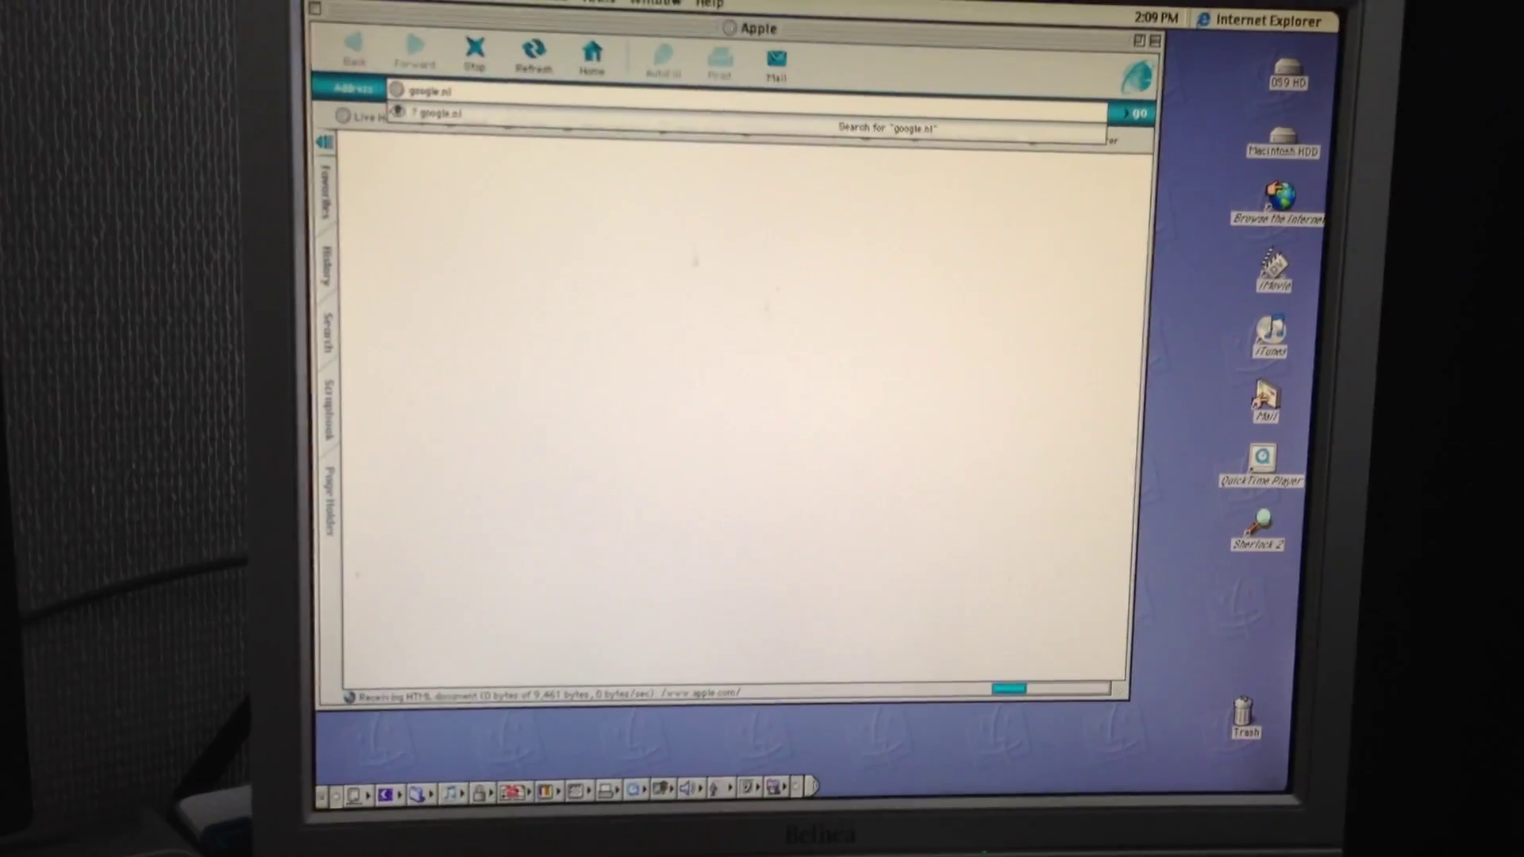
- Load the google.nl homepage in Internet Explorer
{"action": "key", "text": "Return"}
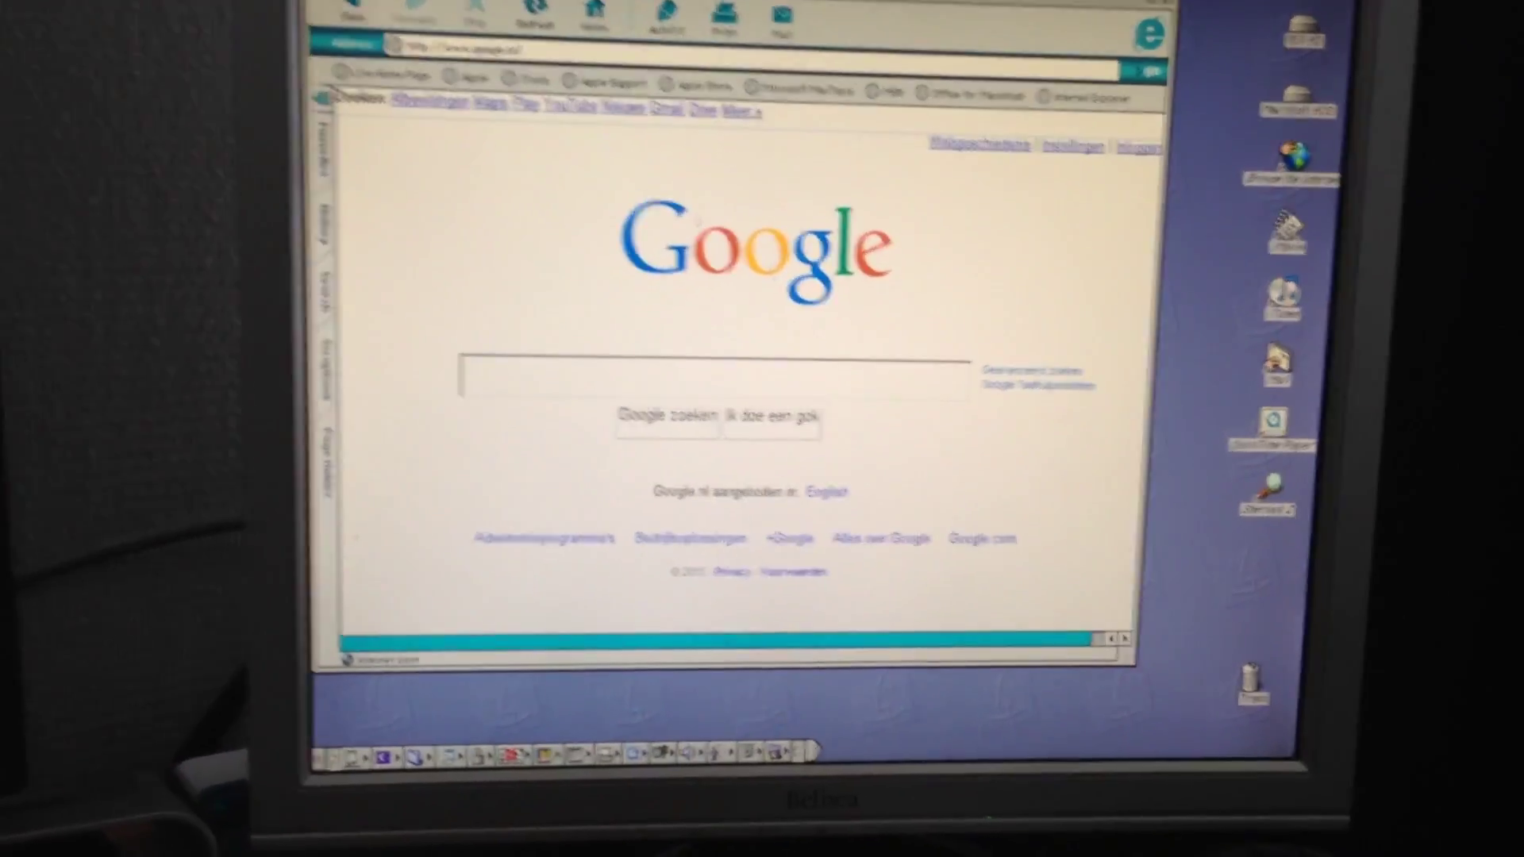